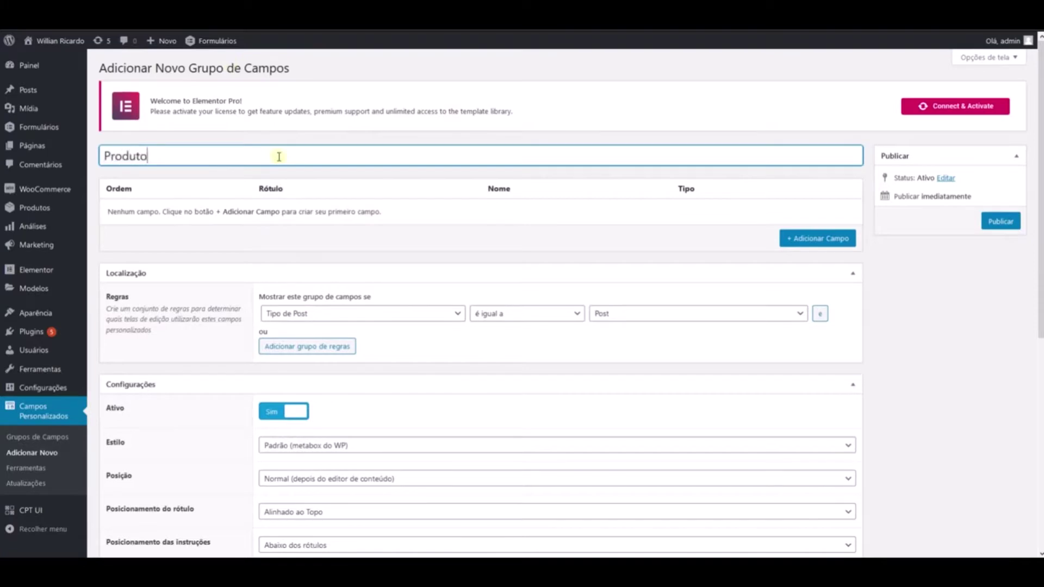
Set the field group's location rule to show when Tipo de Post é igual a Produto, and collapse the Configurações section.
scroll(291, 216, down, 3)
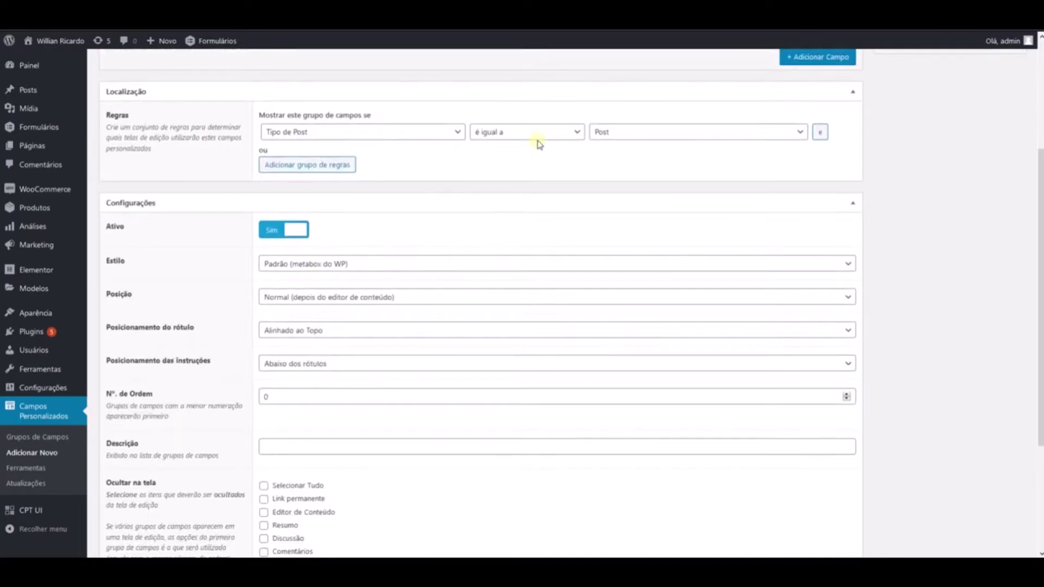
click(628, 132)
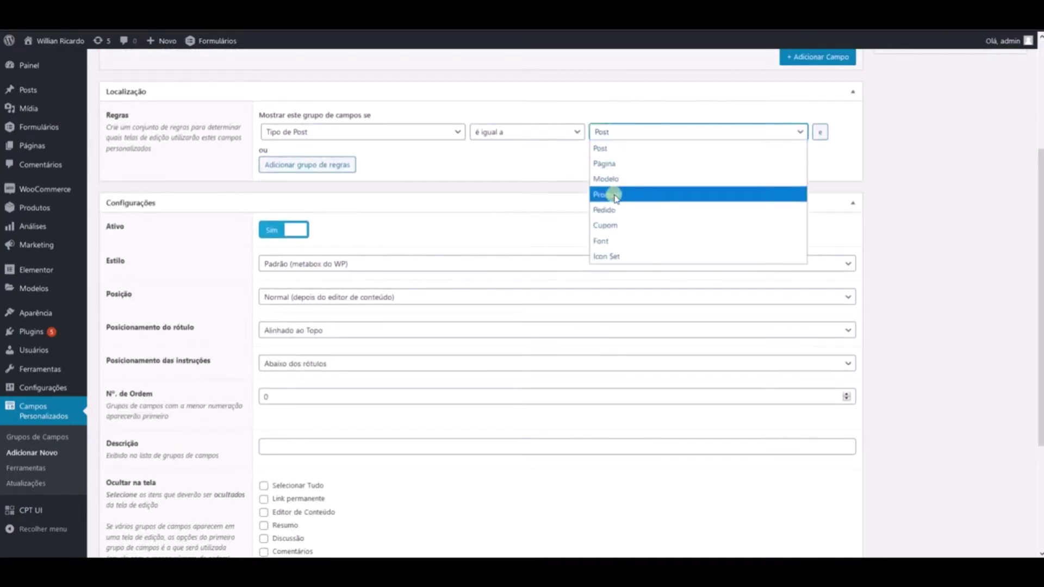
click(211, 200)
click(211, 200)
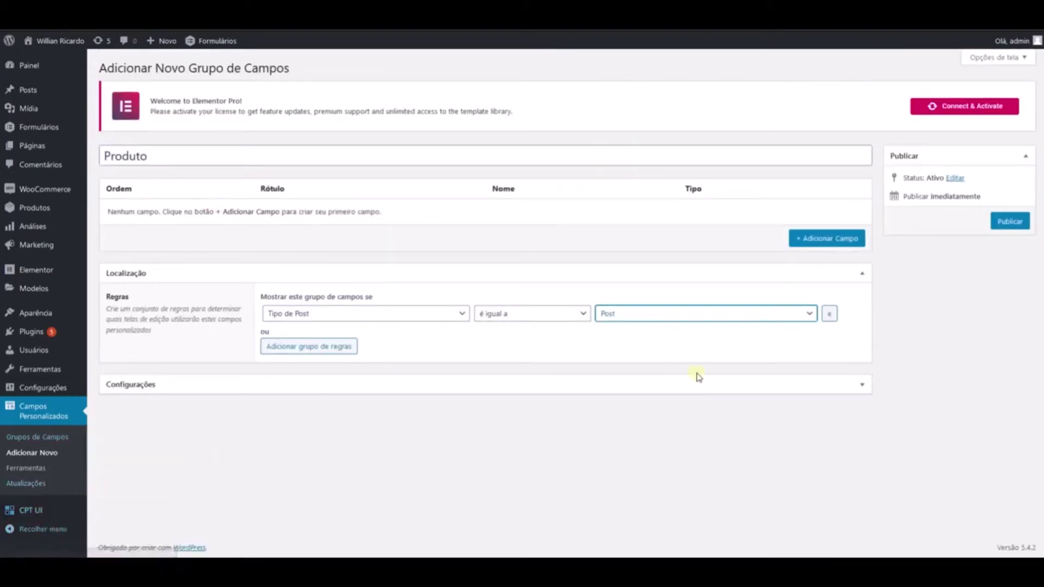
click(657, 316)
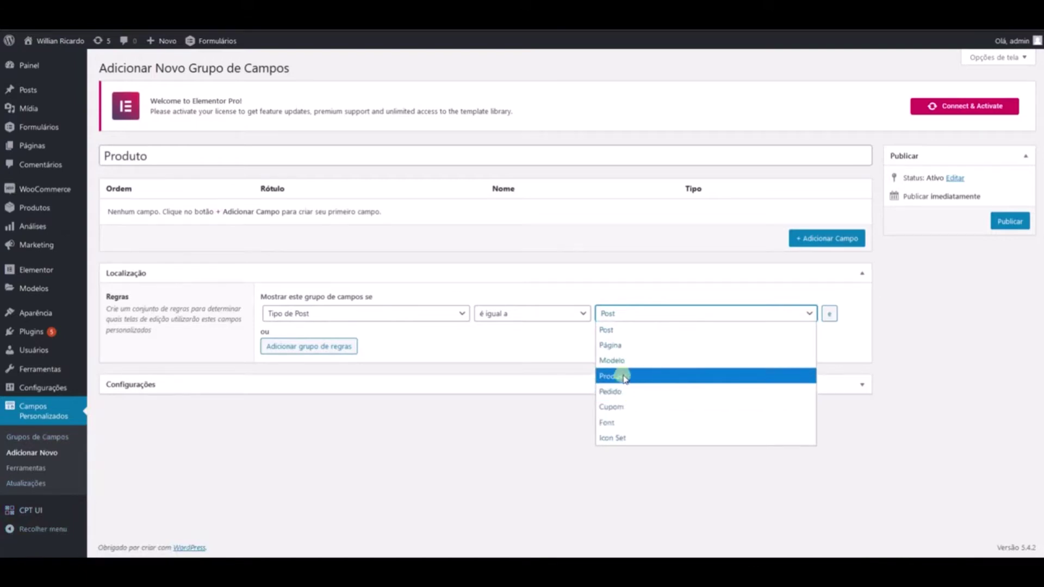
click(627, 376)
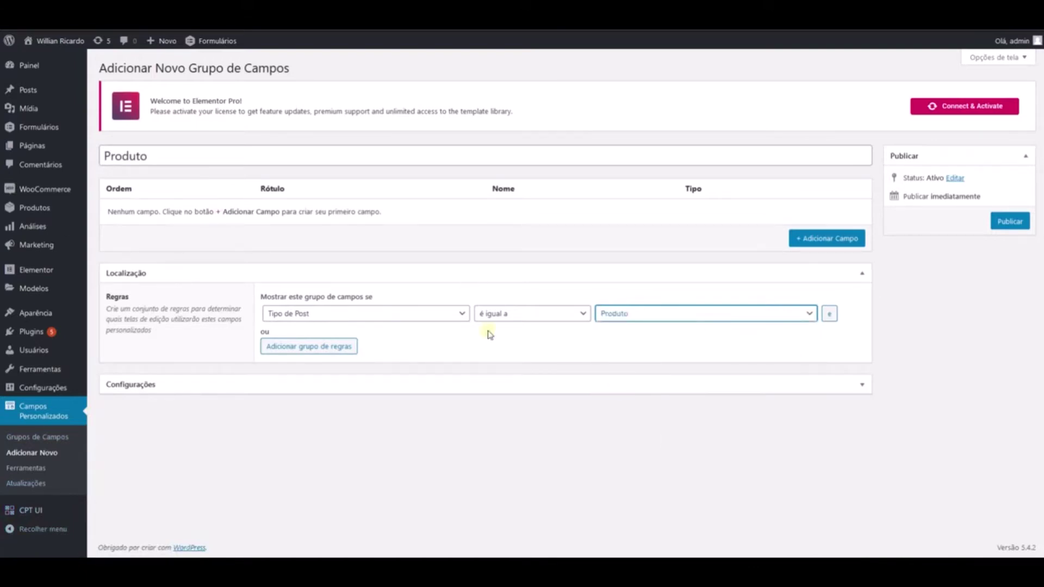
Add a Texto field labelled Marca with the field name marca, and close its settings.
click(823, 239)
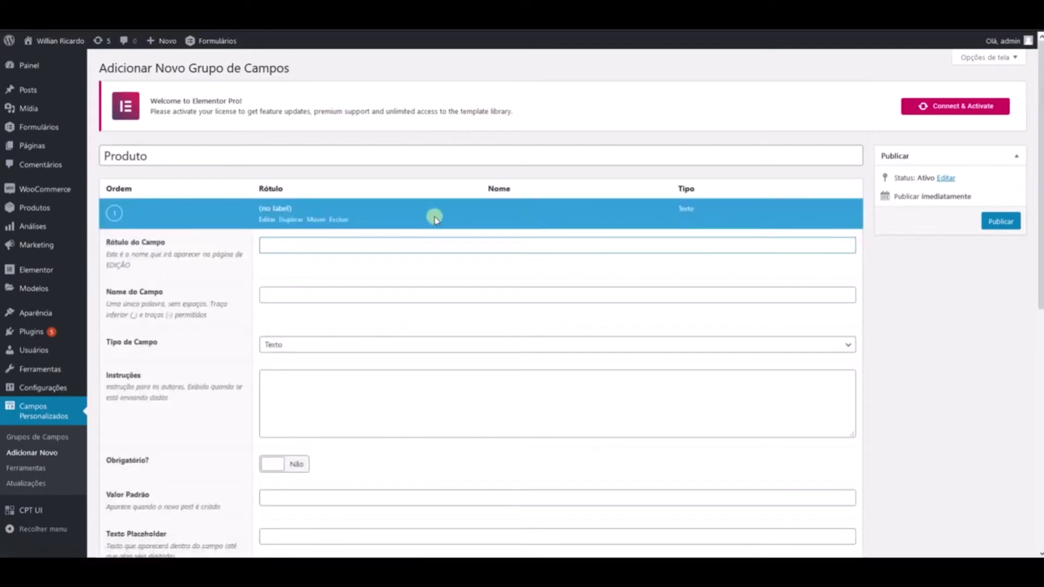
key(Tab)
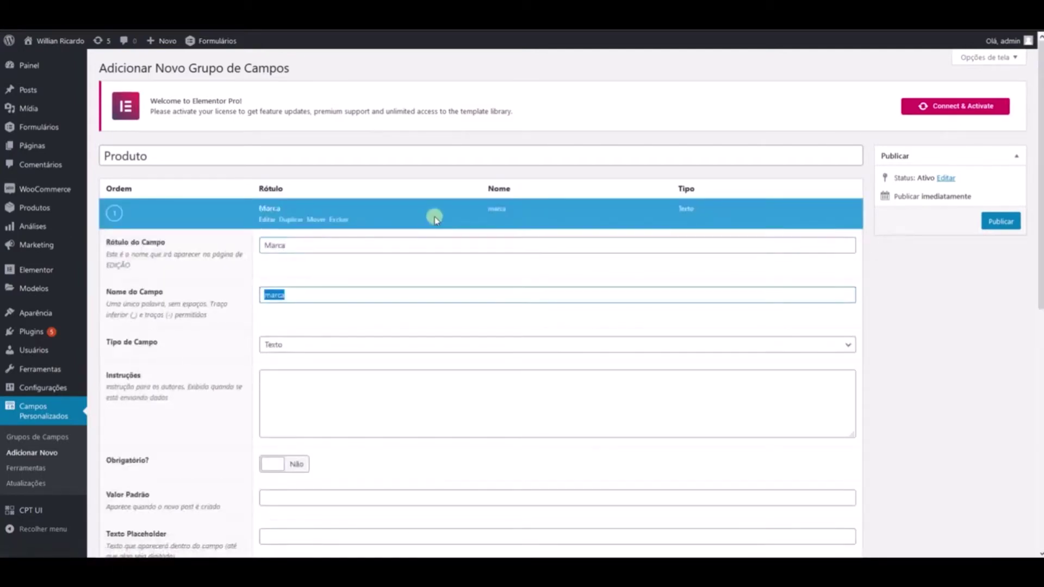
scroll(335, 314, down, 3)
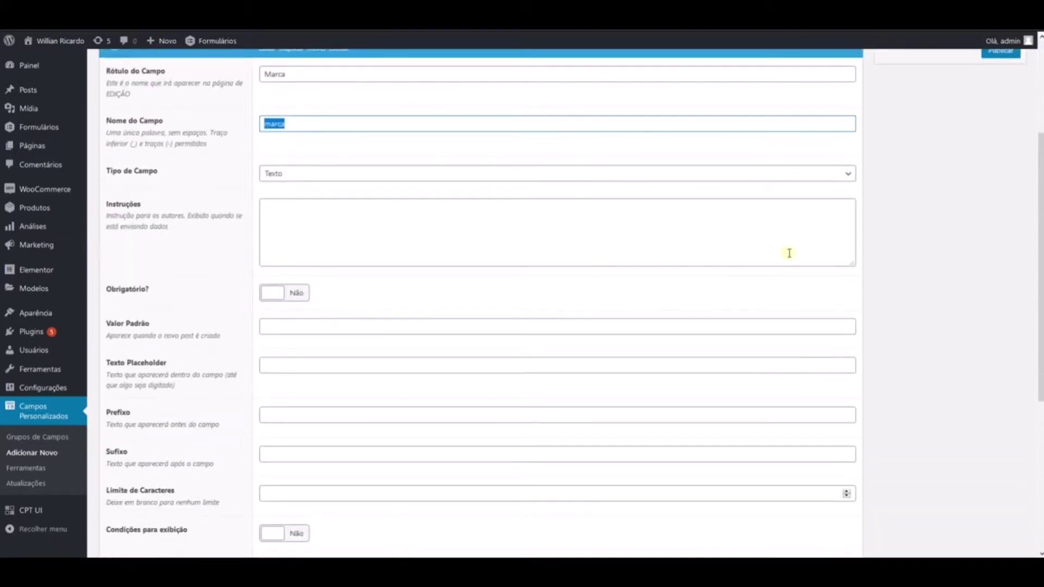
scroll(571, 341, down, 5)
scroll(350, 196, up, 3)
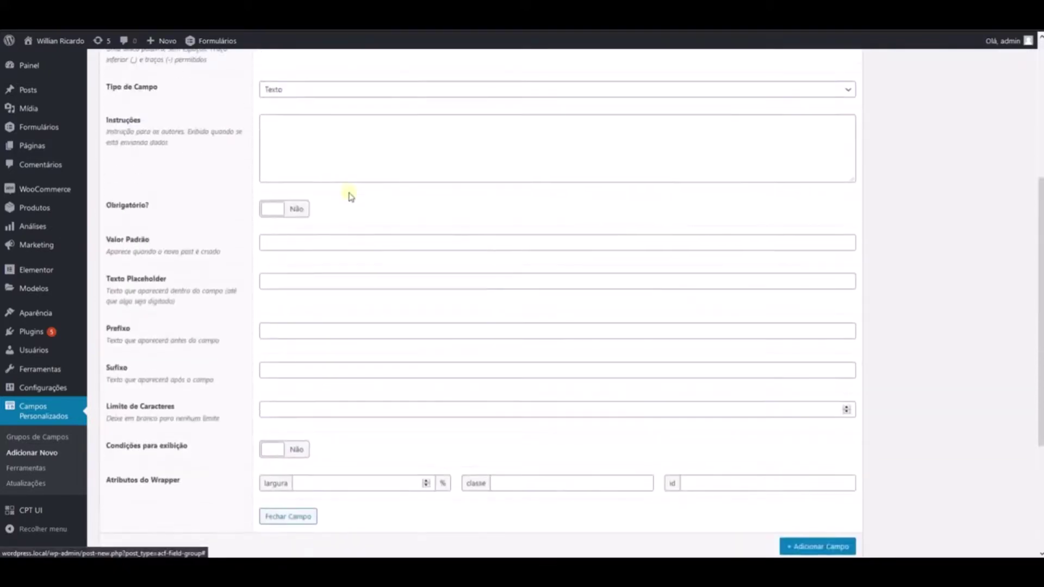
scroll(347, 309, down, 3)
click(293, 383)
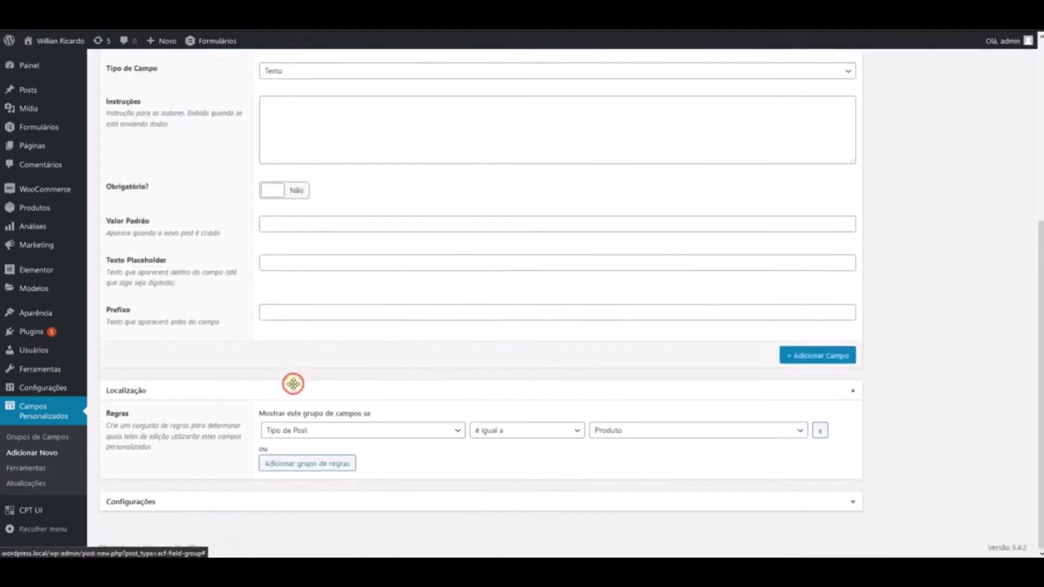
Add a second field labelled Ano do Produto, named ano_do_produto, with the field type Seletor de Data.
click(820, 245)
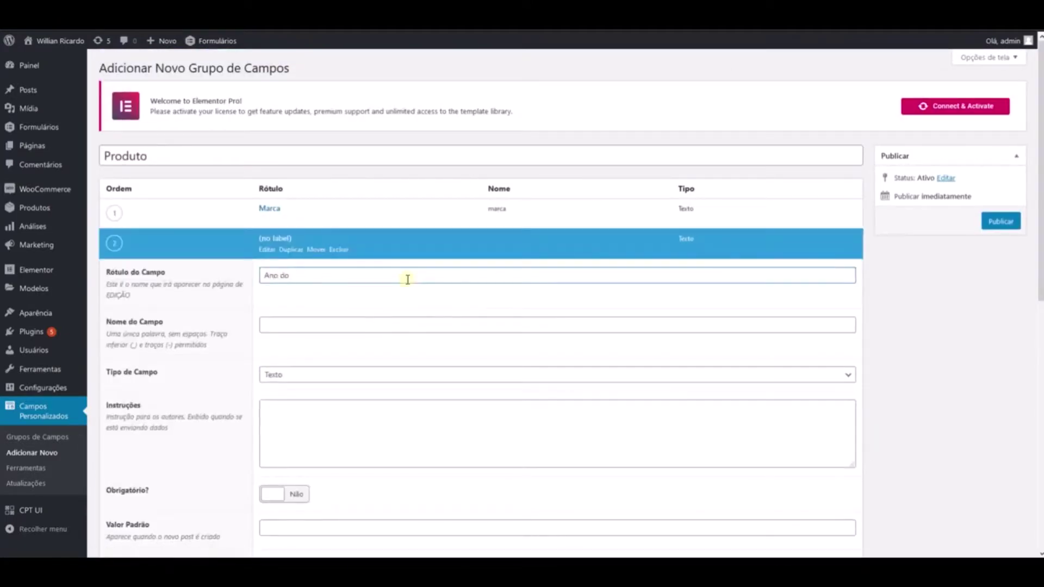
key(Tab)
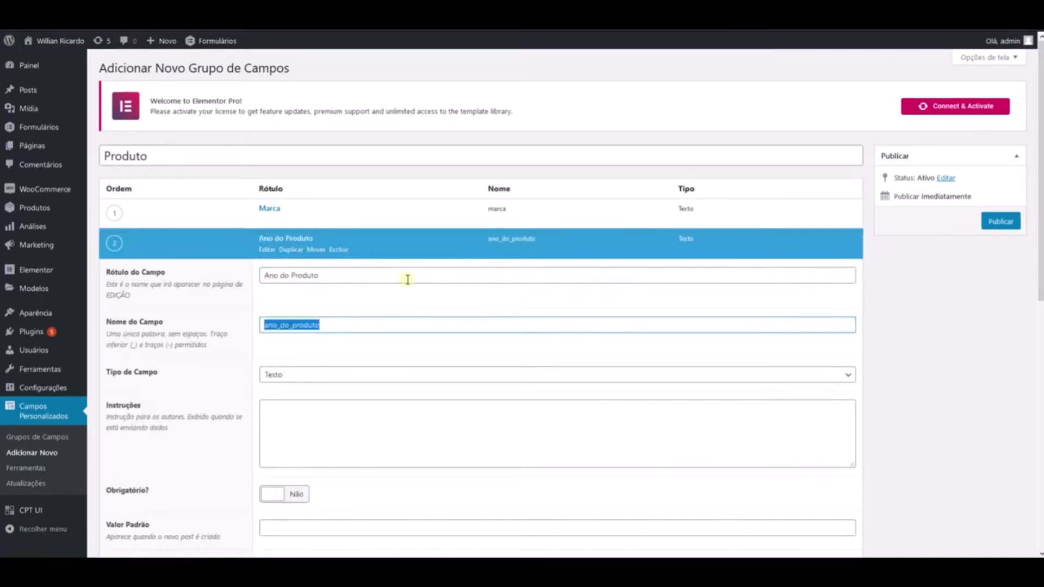
scroll(347, 326, down, 3)
click(298, 242)
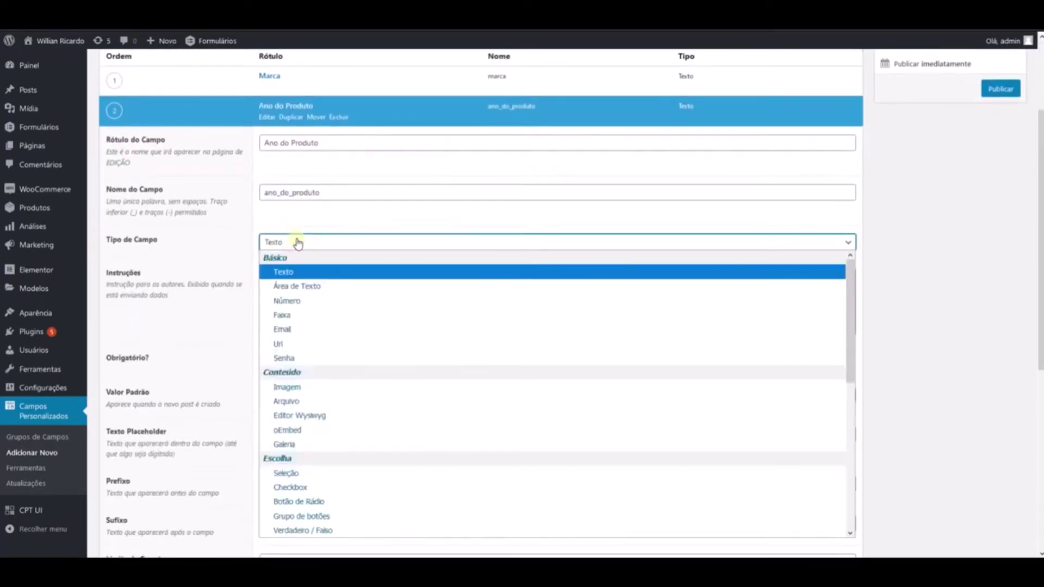
scroll(351, 479, down, 7)
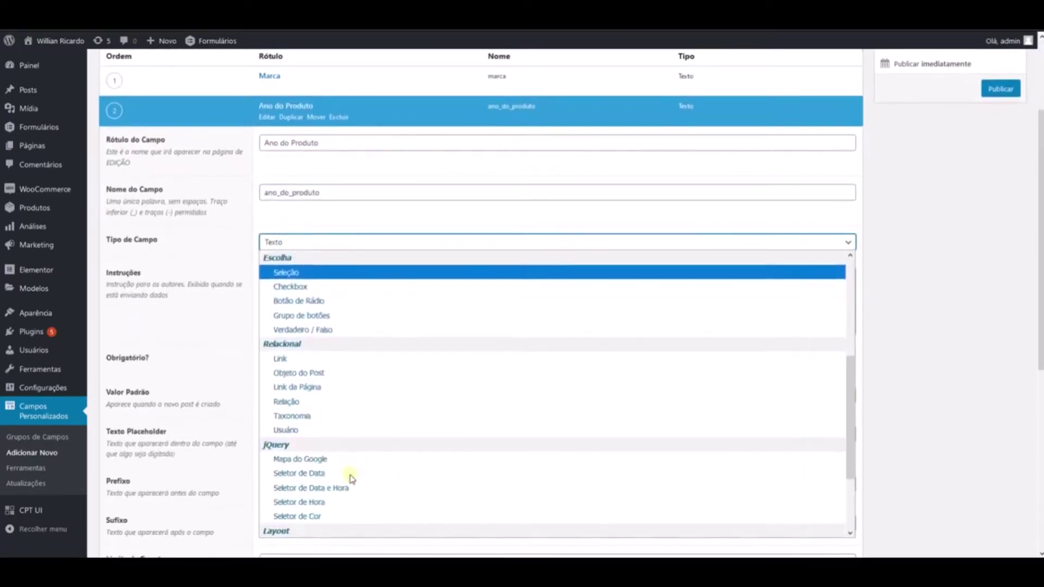
click(303, 473)
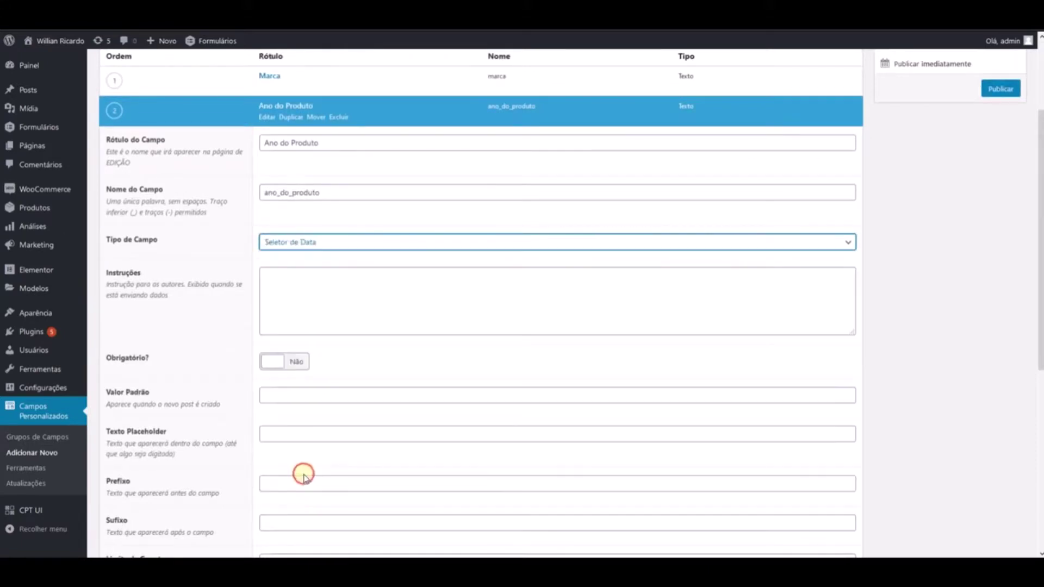
Check the week-start options of the Ano do Produto field and close its settings.
scroll(359, 359, down, 5)
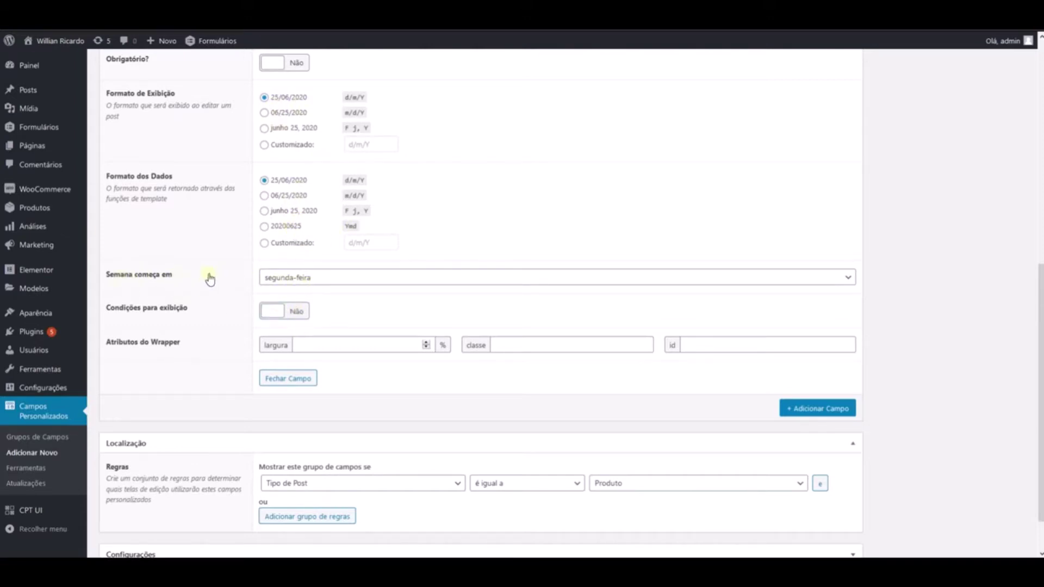
click(296, 277)
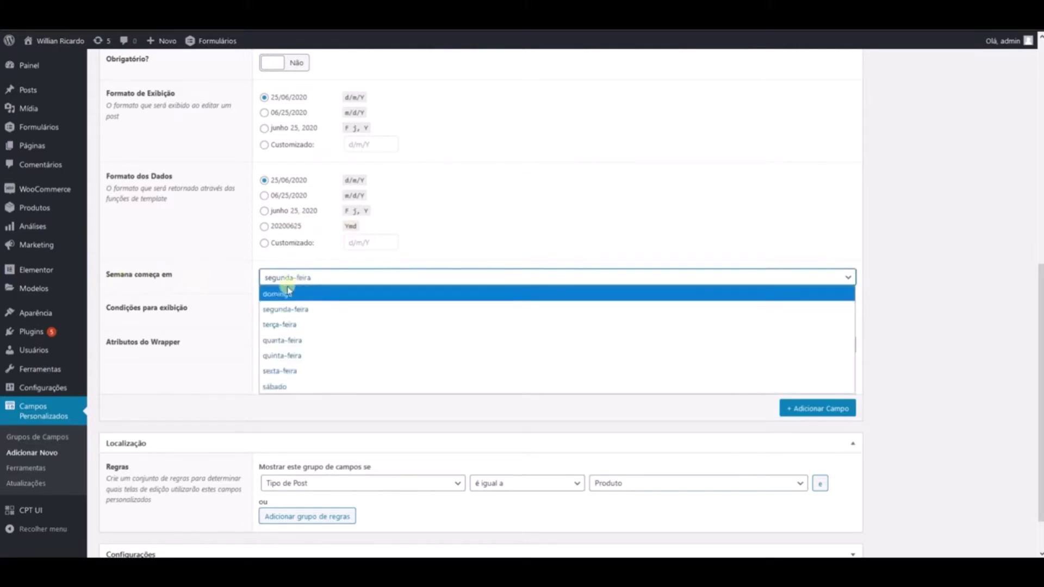
click(243, 303)
click(279, 380)
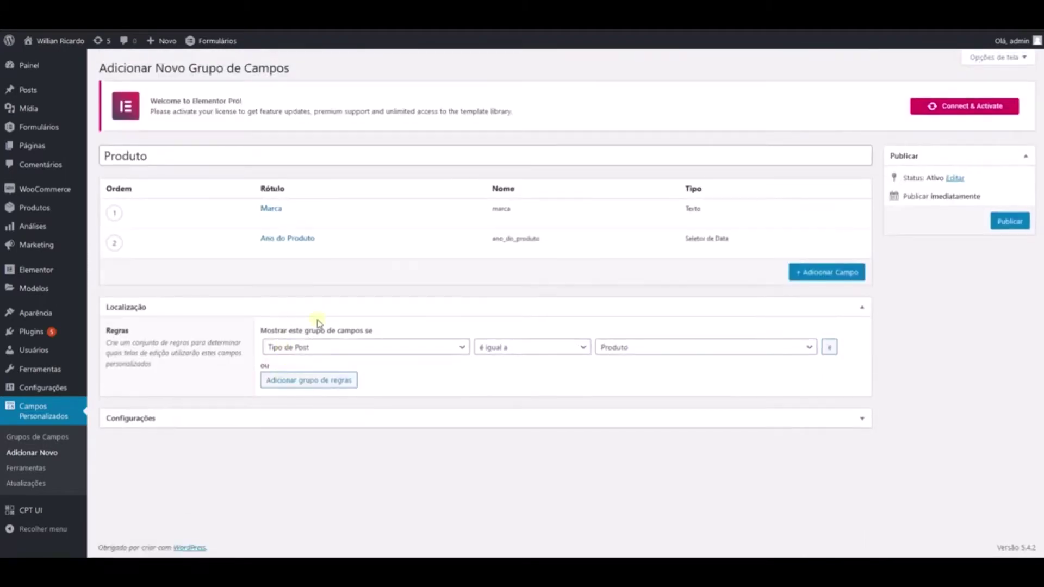
Add a third field labelled Modelo do Produto, named modelo_do_produto, keeping the type Texto, and close its settings.
click(814, 272)
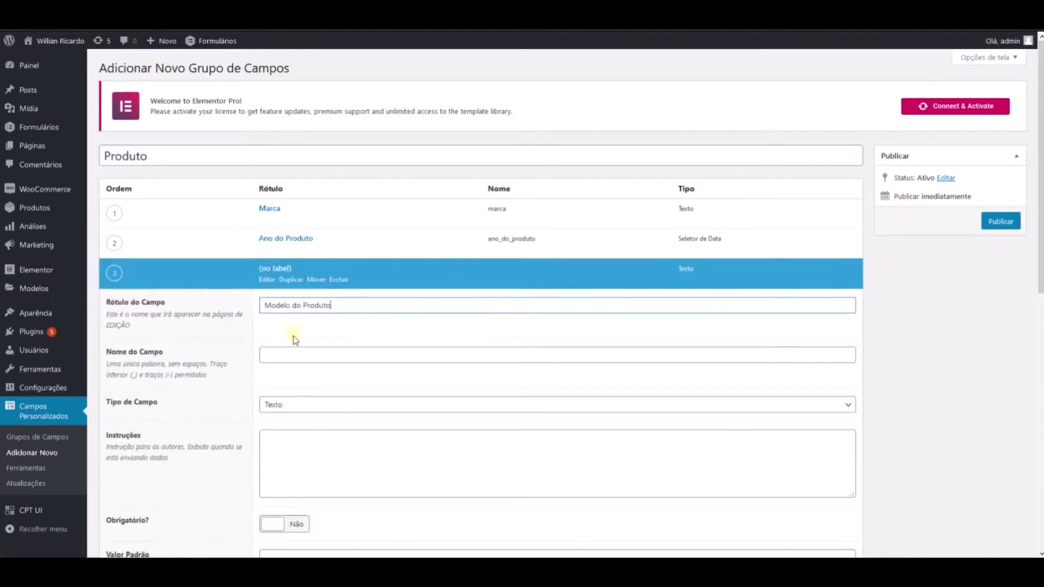
key(Tab)
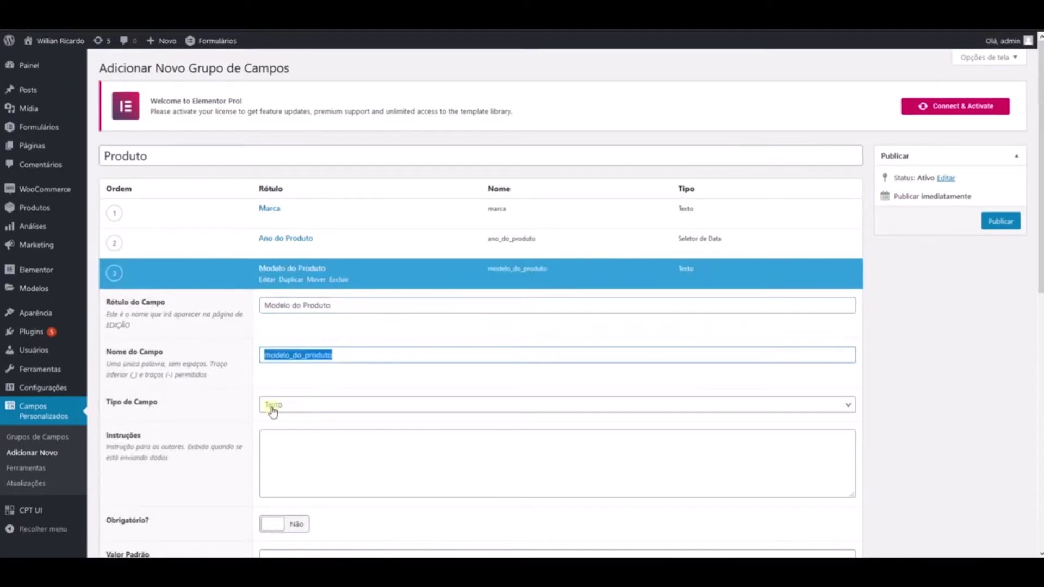
scroll(275, 411, down, 2)
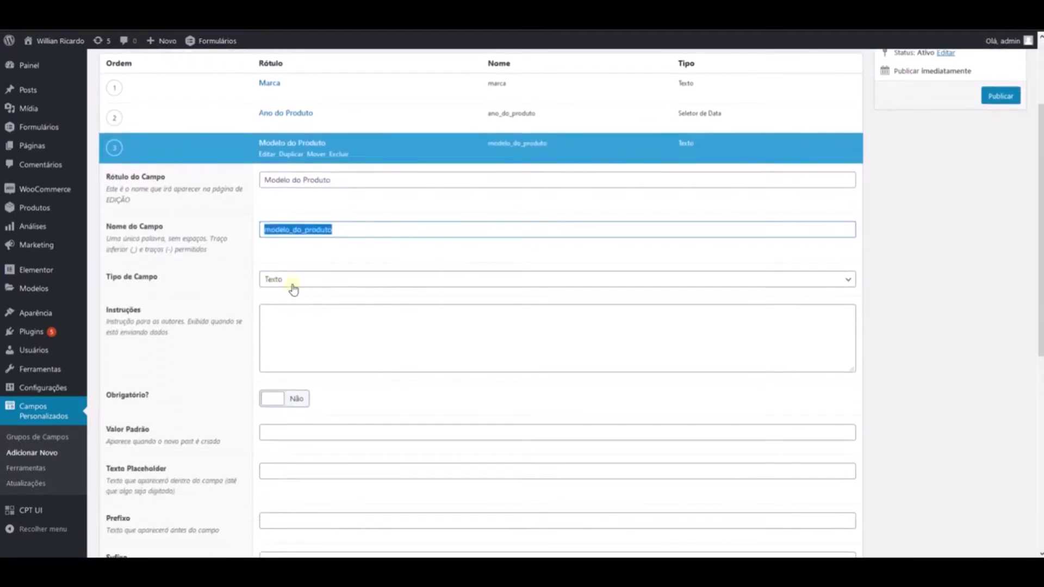
click(294, 289)
click(261, 258)
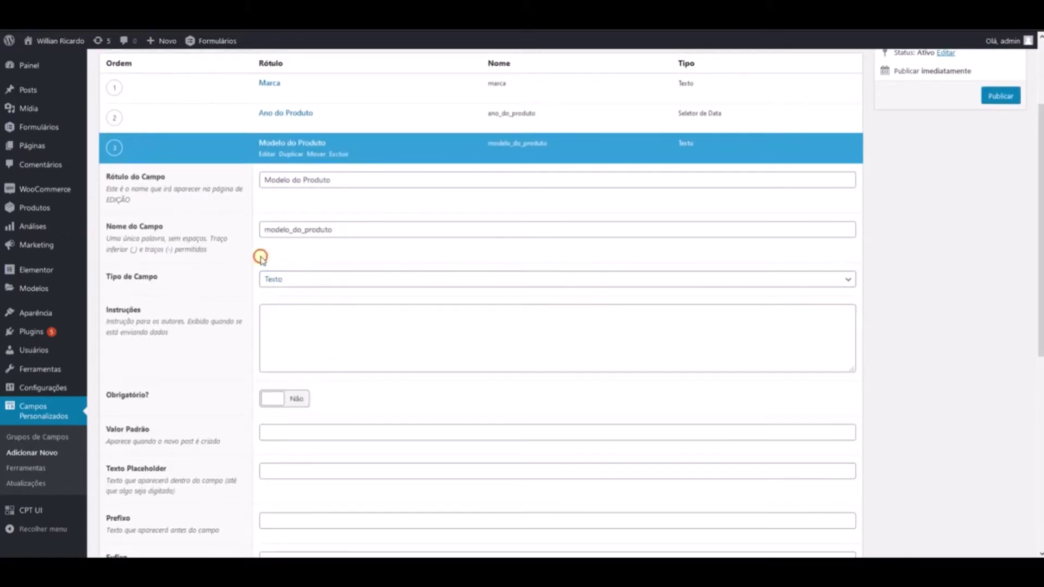
scroll(553, 213, up, 2)
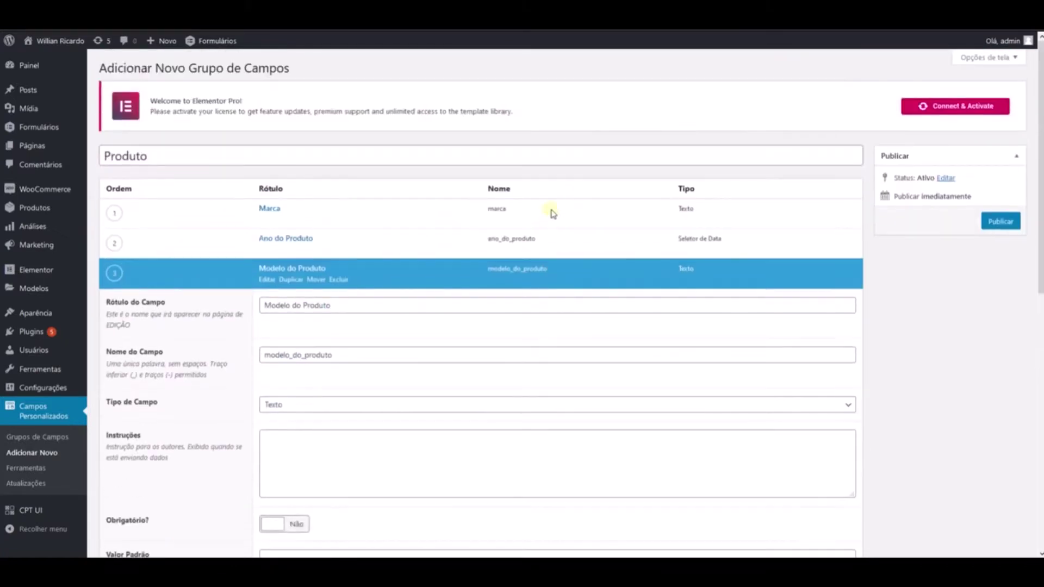
scroll(350, 289, down, 6)
click(277, 326)
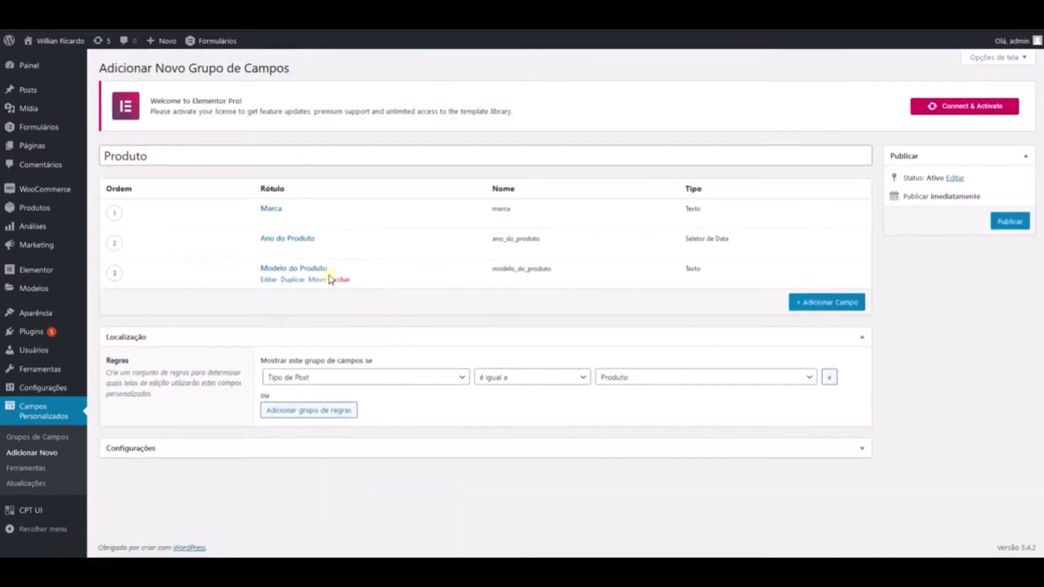
Add a fourth field labelled Galeria de Fotos do Produto, named galeria_de_fotos_do_produto, with the field type Galeria.
click(825, 301)
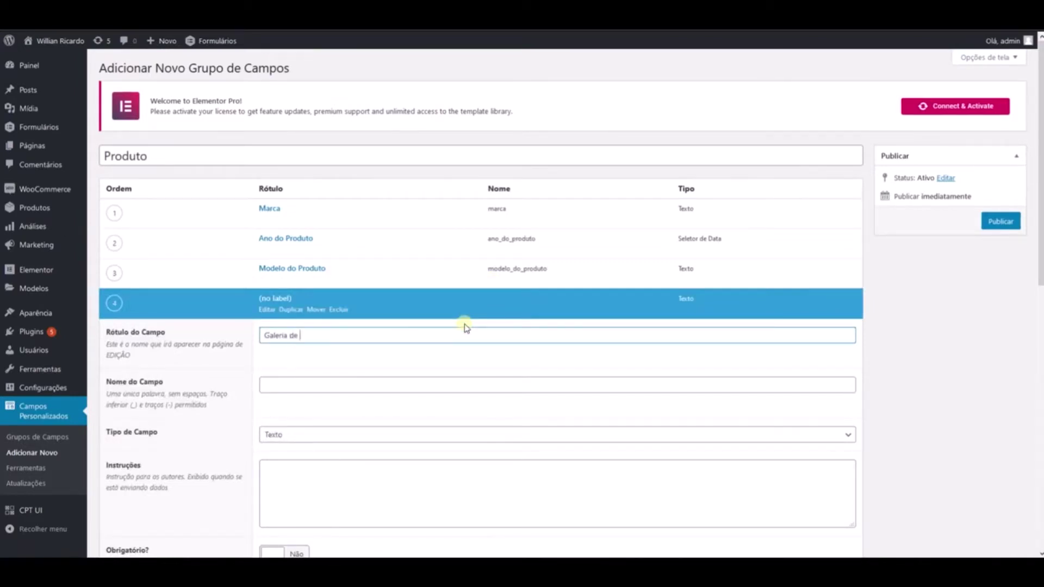
text(tos do Produ)
key(Tab)
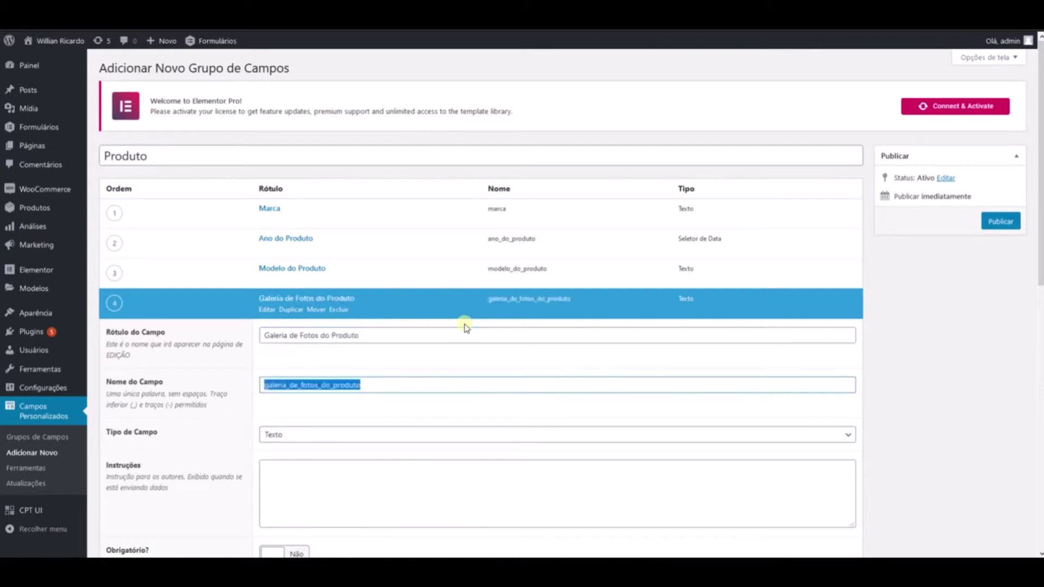
scroll(451, 332, down, 5)
click(322, 147)
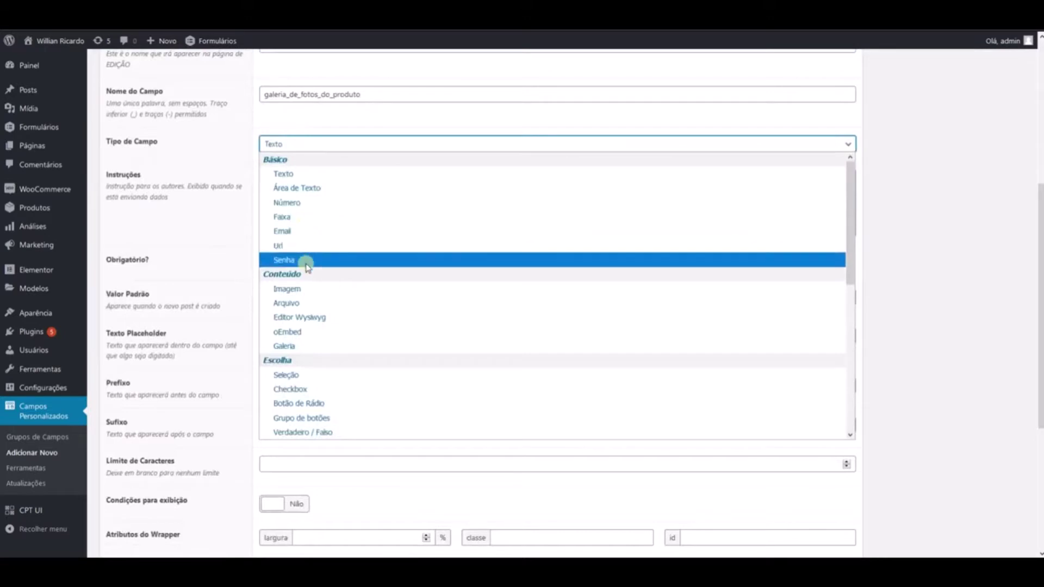
click(296, 348)
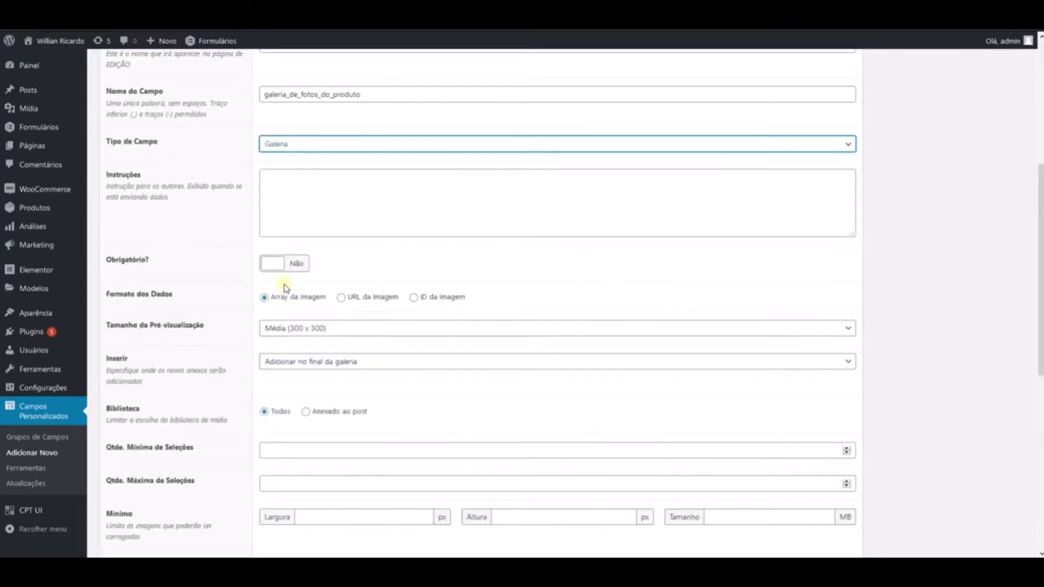
Set the gallery field's preview size to Miniatura (150 x 150) and publish the field group.
scroll(293, 285, down, 2)
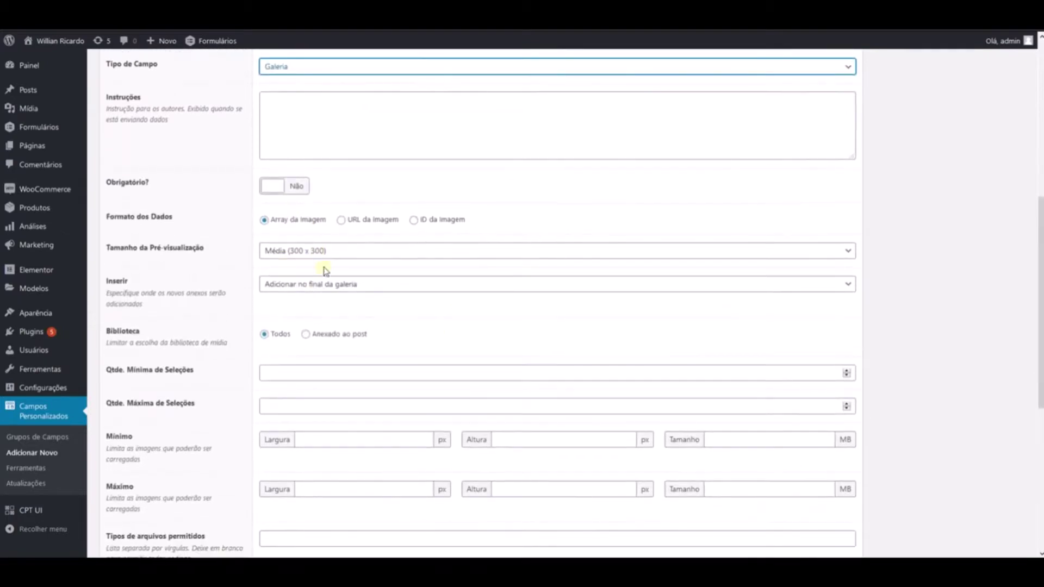
click(280, 251)
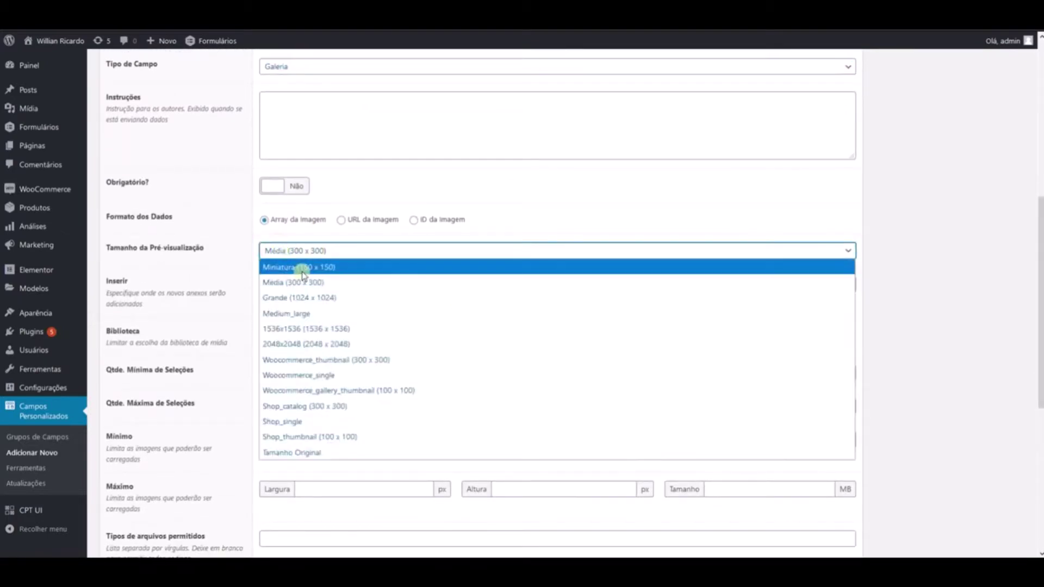
click(301, 267)
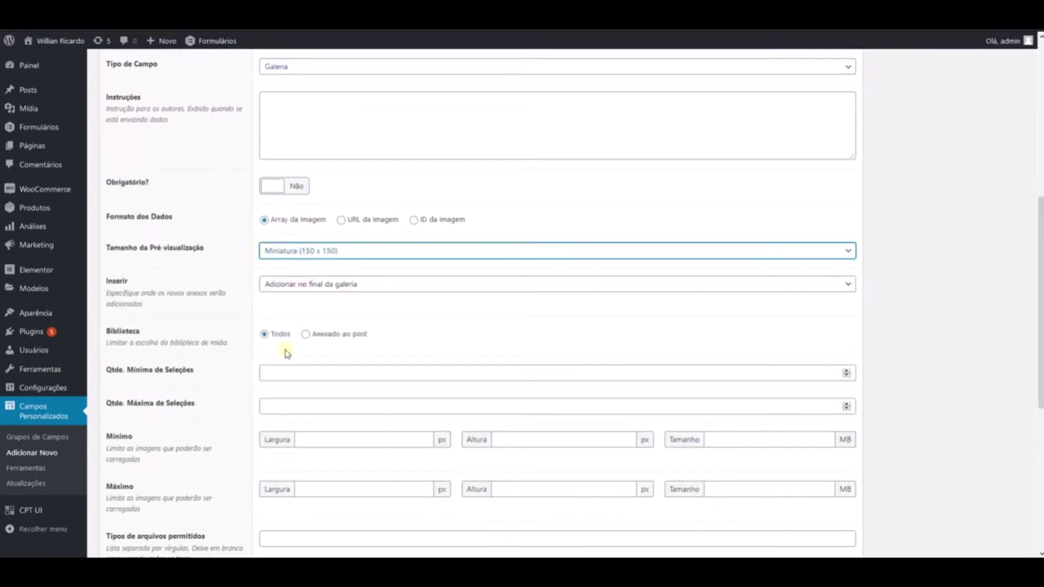
scroll(369, 373, down, 8)
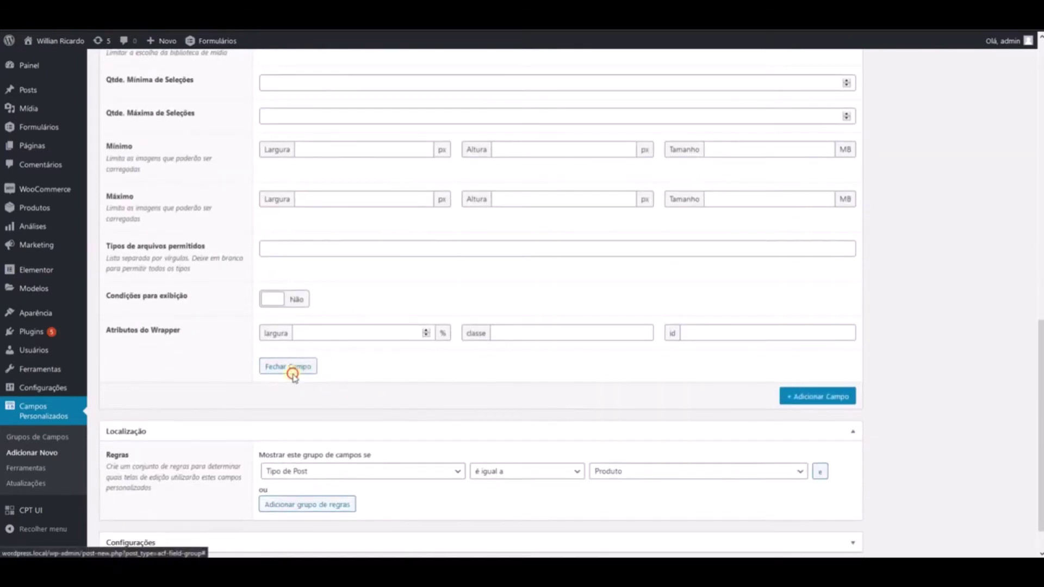
click(290, 367)
click(1008, 222)
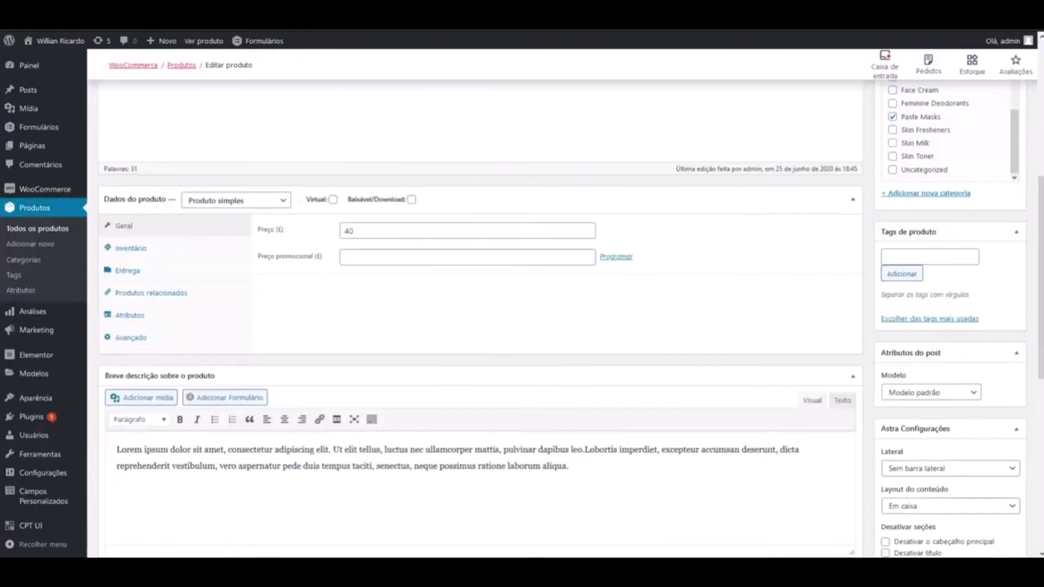
Fill the Anti-aging Face Cream product's custom fields with Ano do Produto 18/06/2020 and Modelo do Produto 147.
scroll(409, 252, up, 3)
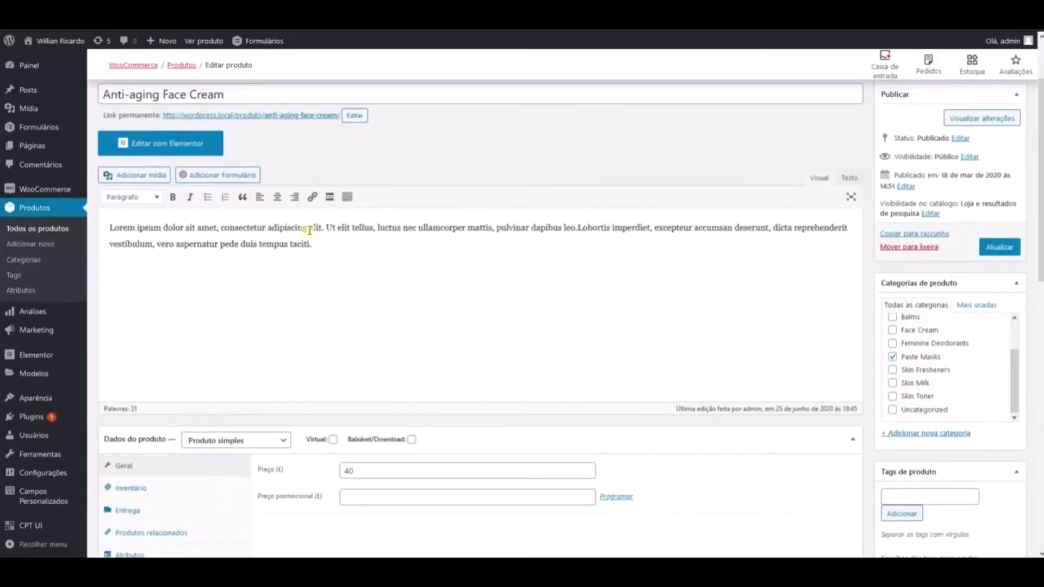
scroll(245, 234, down, 5)
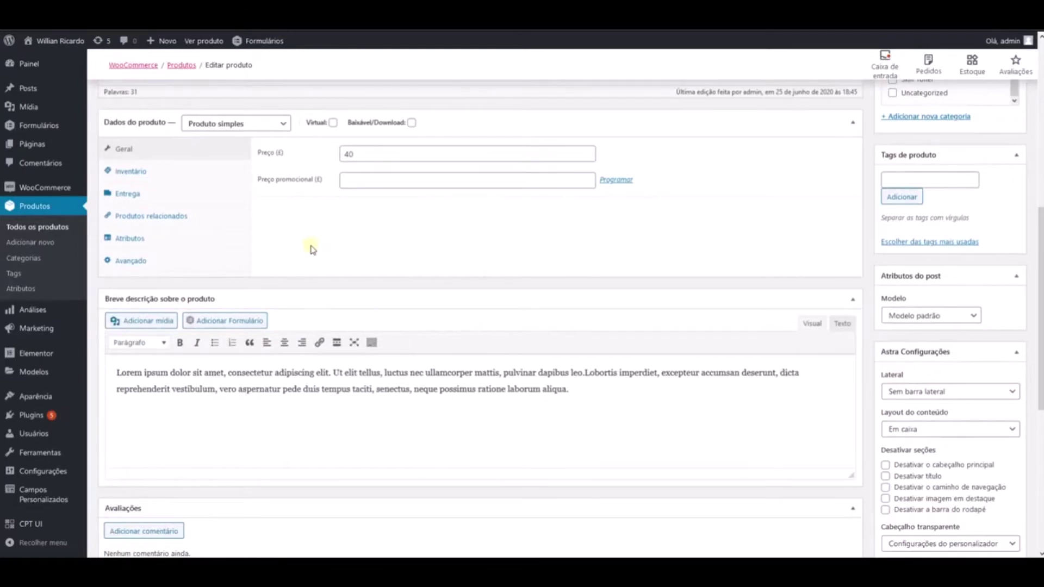
scroll(313, 249, down, 5)
scroll(312, 250, up, 12)
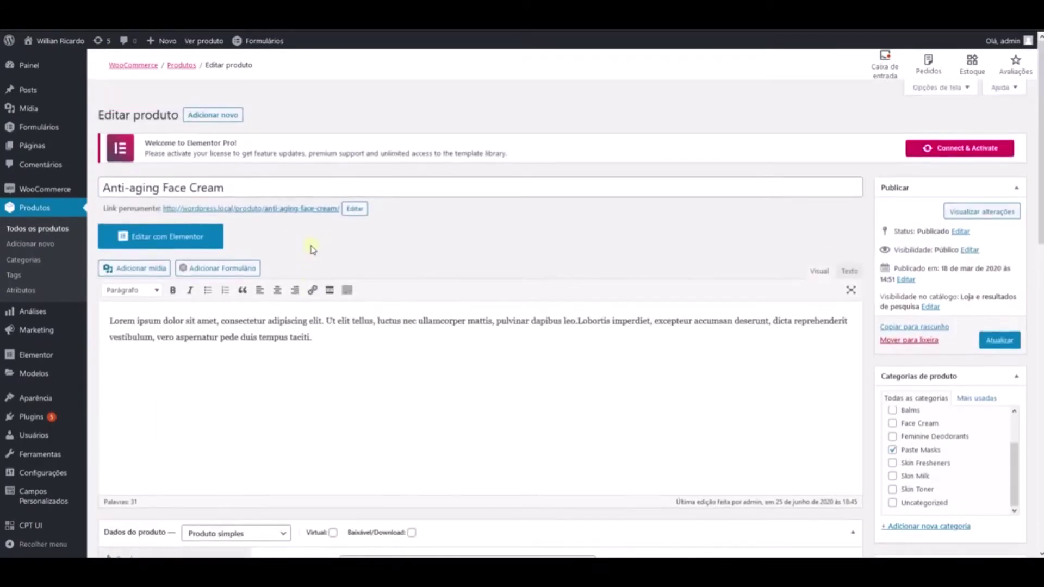
scroll(312, 249, down, 5)
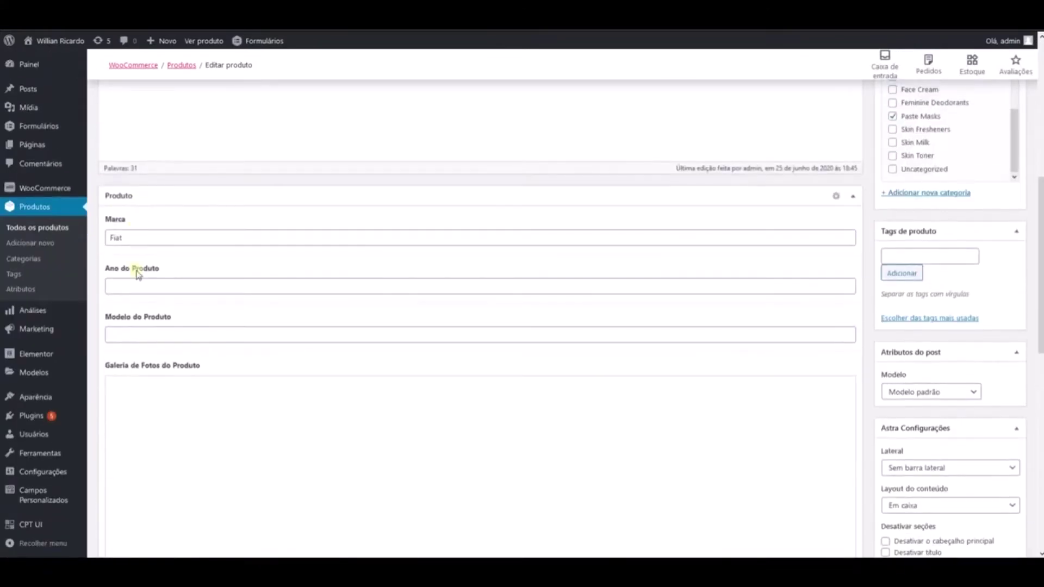
double_click(130, 237)
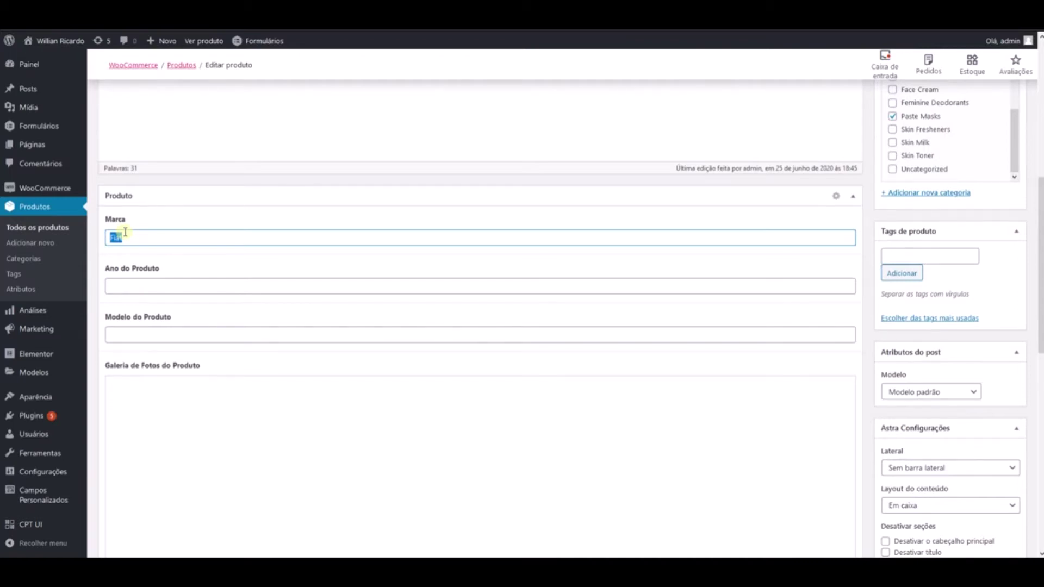
click(159, 283)
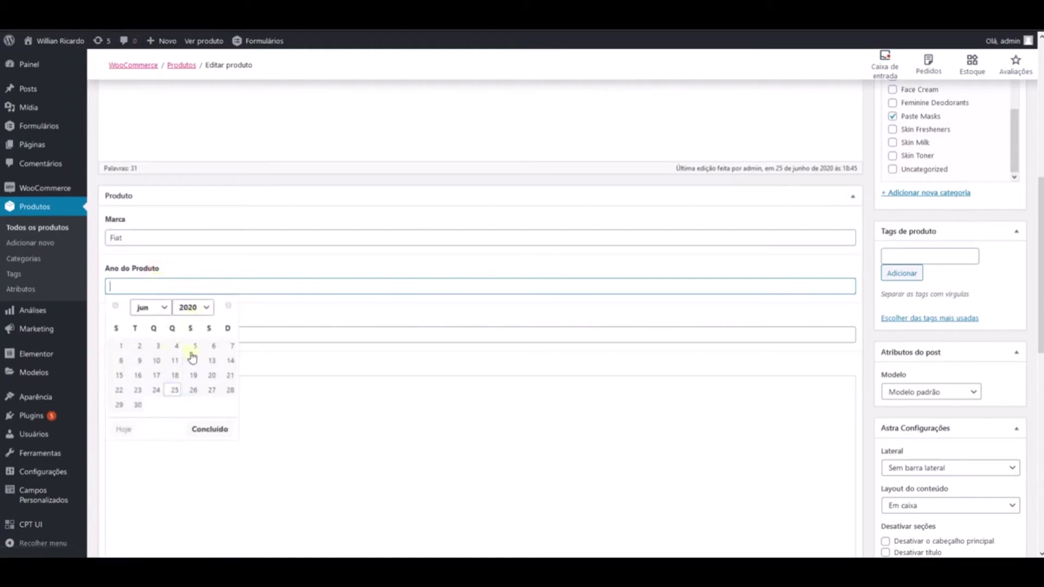
click(174, 374)
click(169, 334)
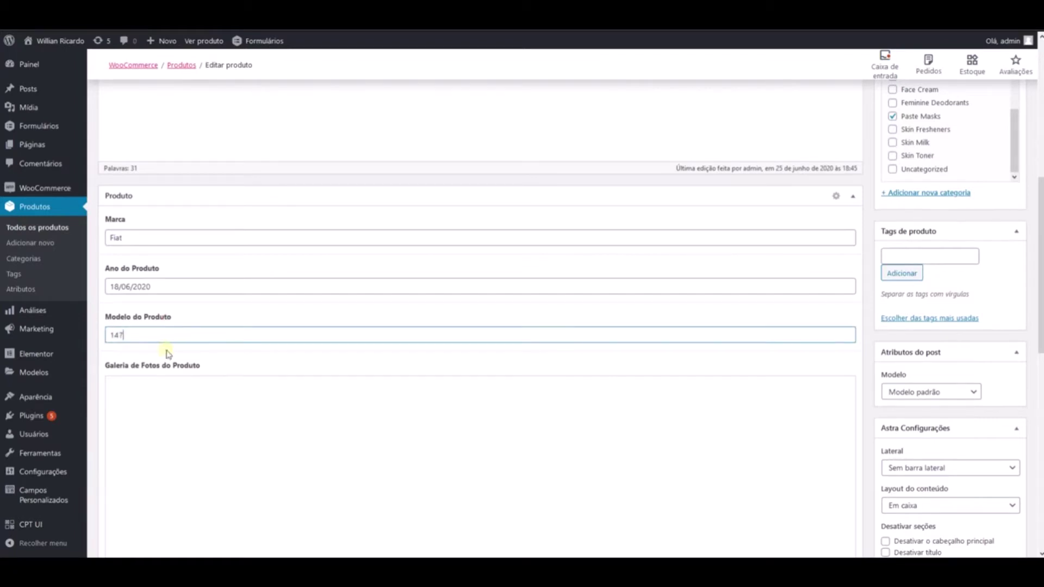
Add five media library images to Galeria de Fotos do Produto: the snail, the cat, the beauty banner and the two adjacent portraits.
scroll(168, 355, down, 2)
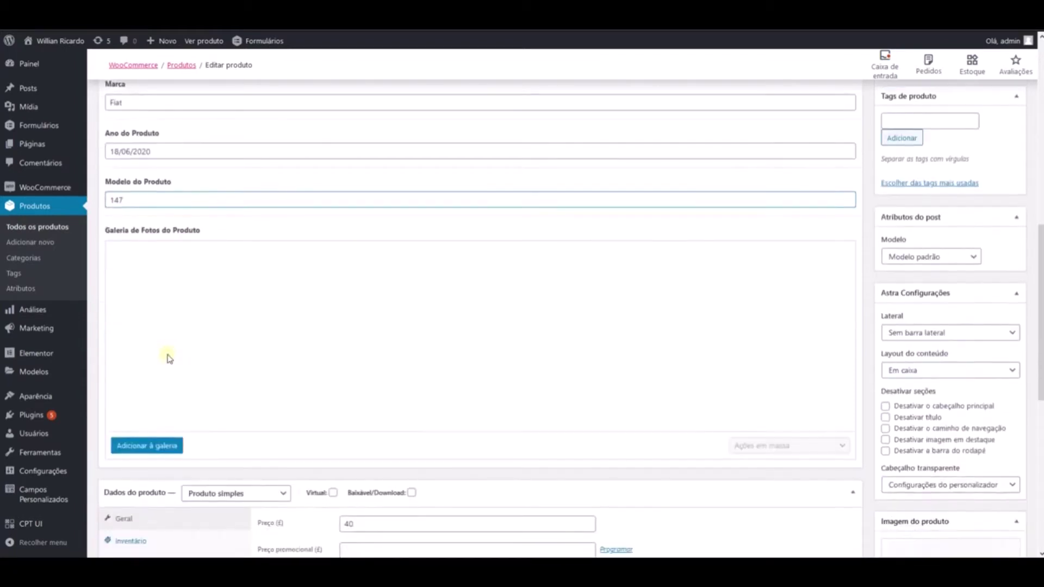
click(158, 446)
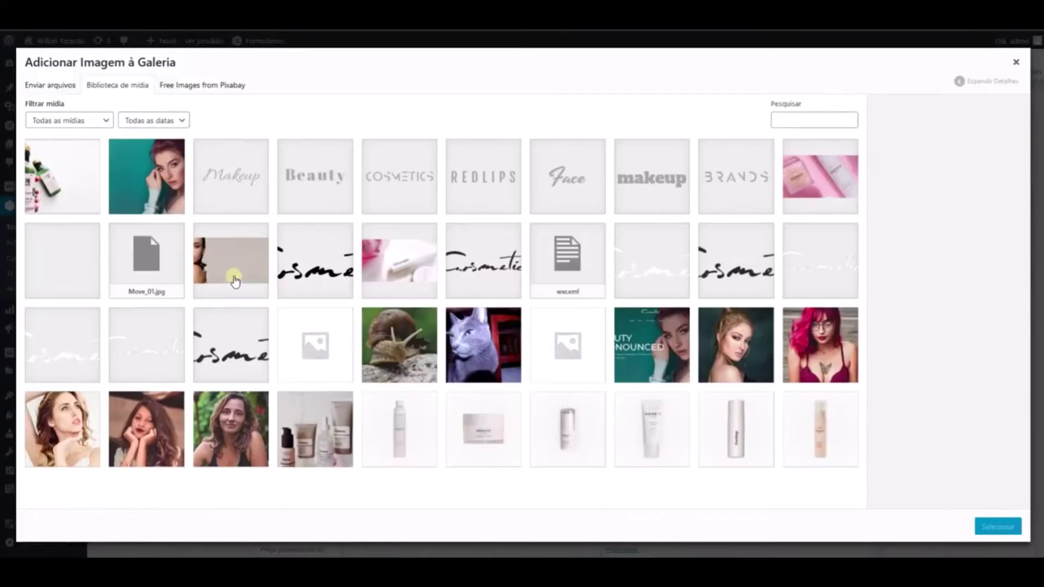
click(409, 354)
click(458, 348)
click(657, 346)
click(709, 348)
click(803, 337)
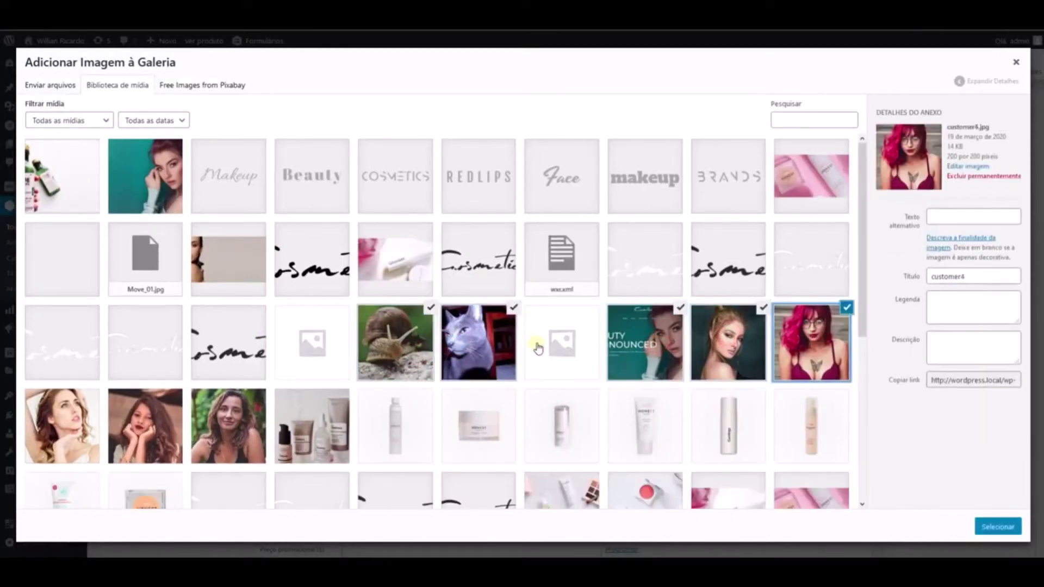
click(1004, 530)
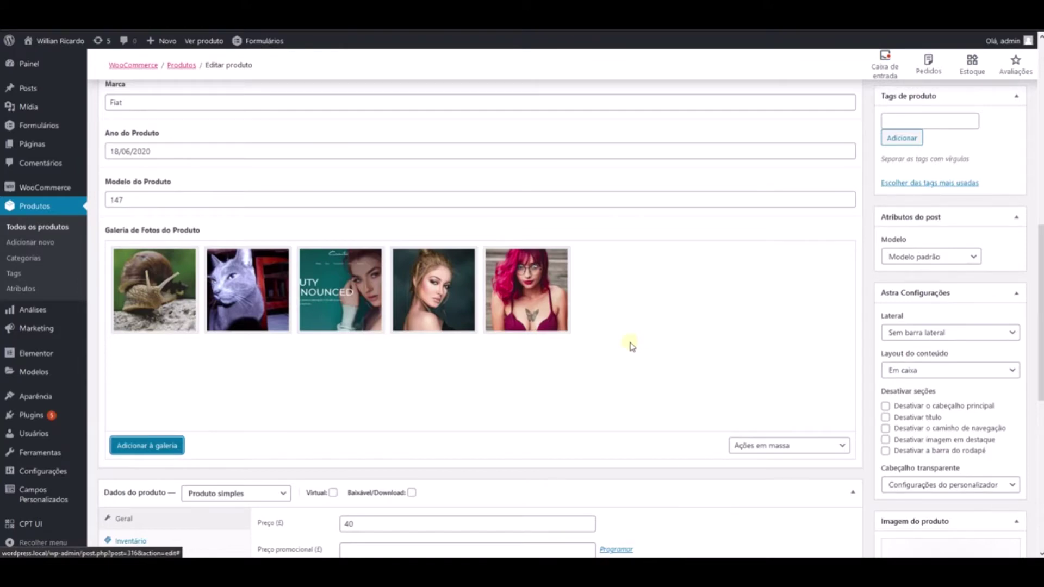
Look over the product's price data and open the WooCommerce general settings.
scroll(631, 346, down, 5)
scroll(616, 345, down, 4)
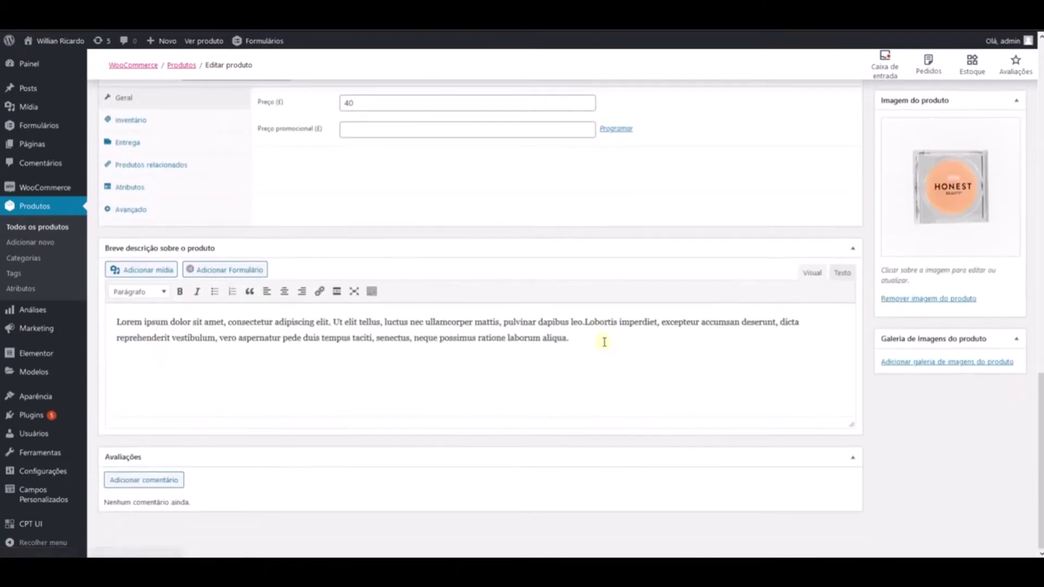
scroll(602, 343, up, 4)
scroll(478, 316, up, 3)
scroll(424, 353, down, 2)
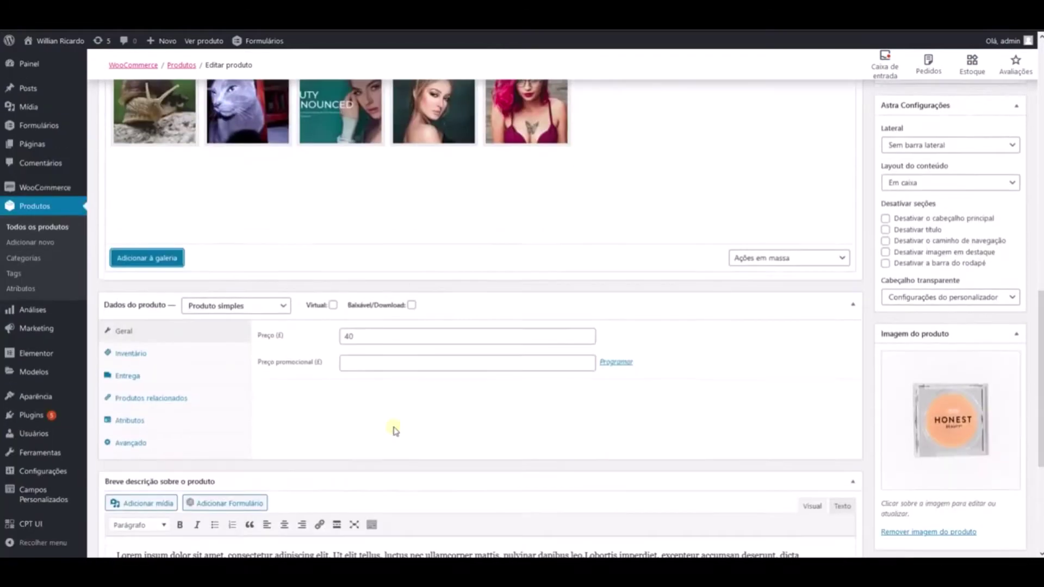
scroll(395, 431, down, 2)
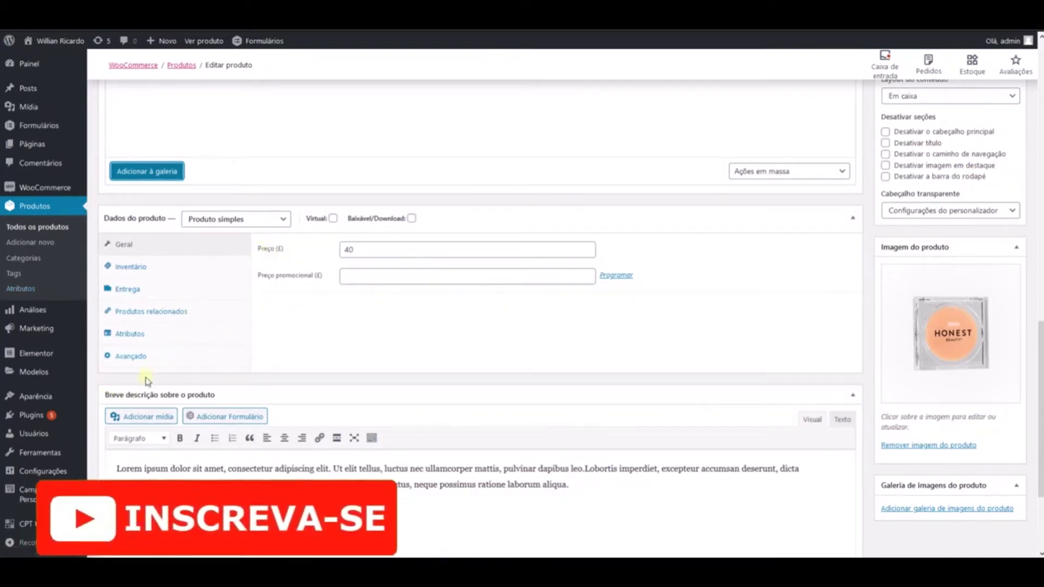
mouse_move(72, 190)
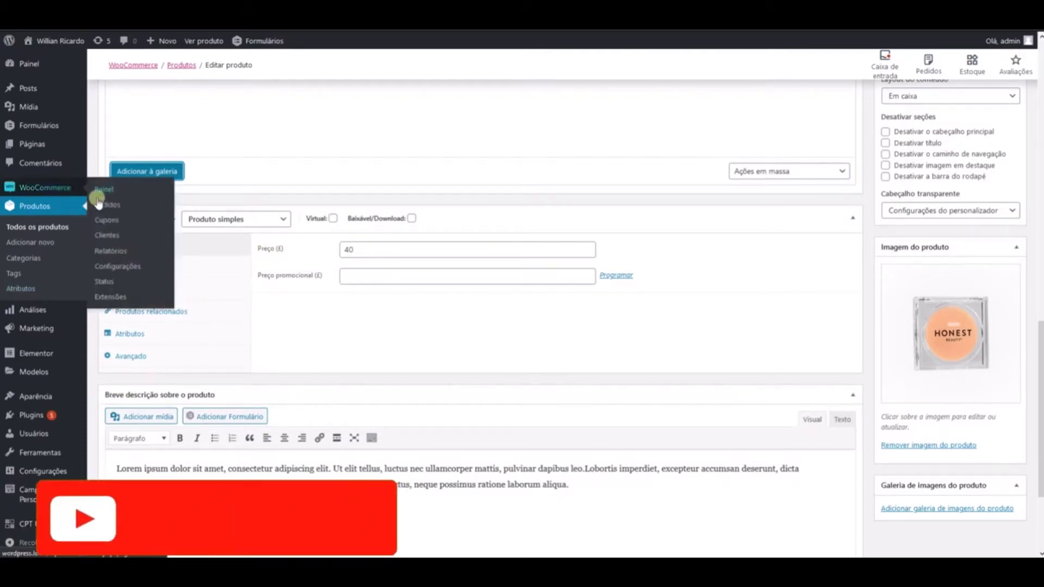
click(119, 267)
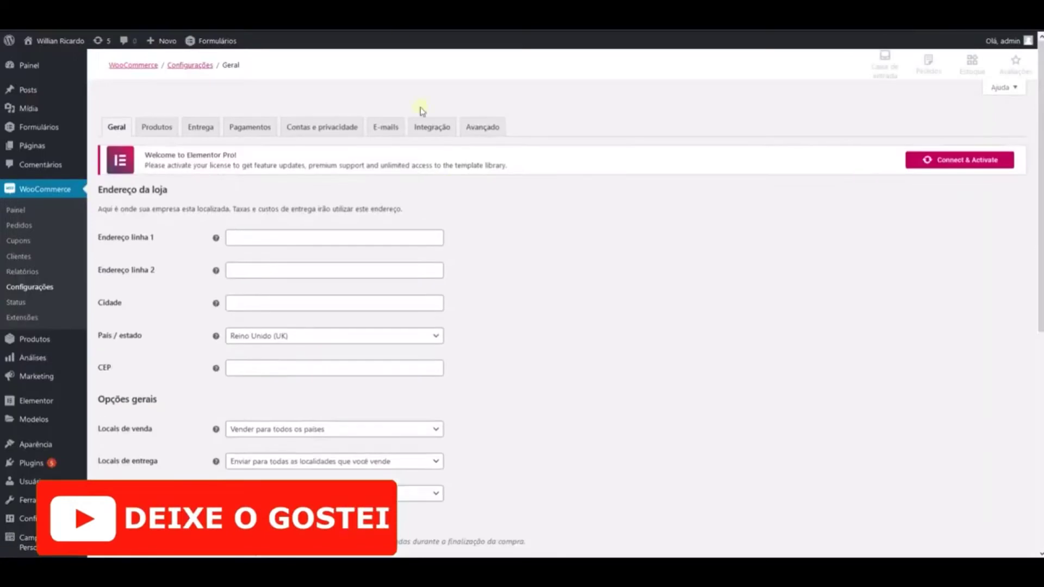
right_click(353, 351)
click(190, 332)
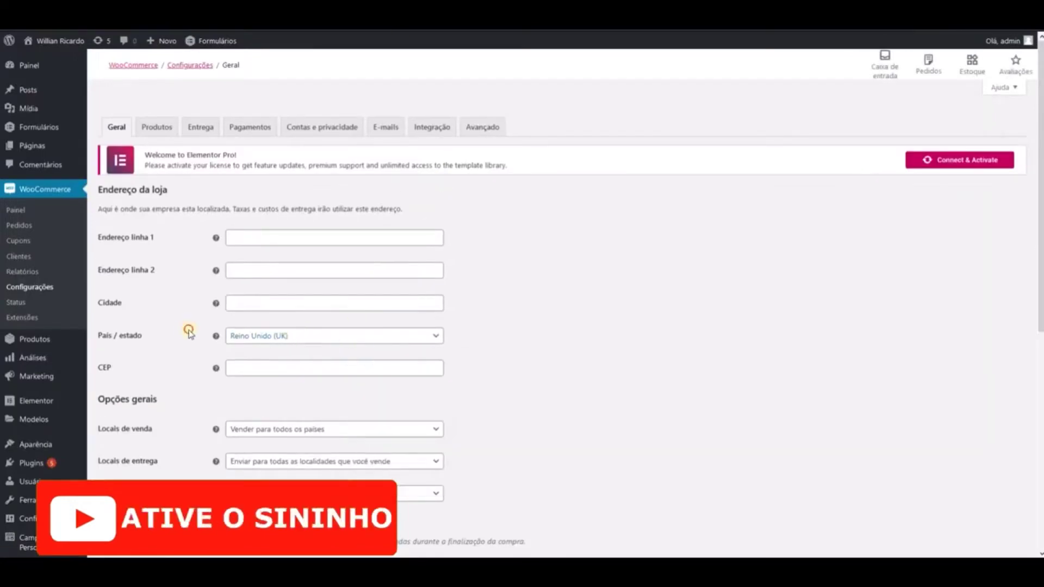
Set the store's country and state to Brasil — Paraná.
click(252, 339)
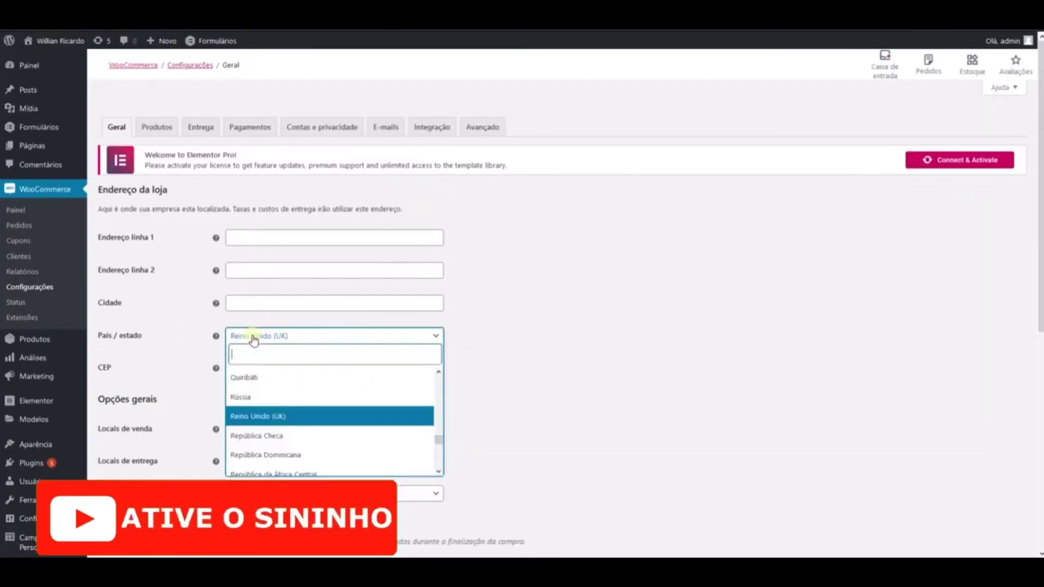
text(br)
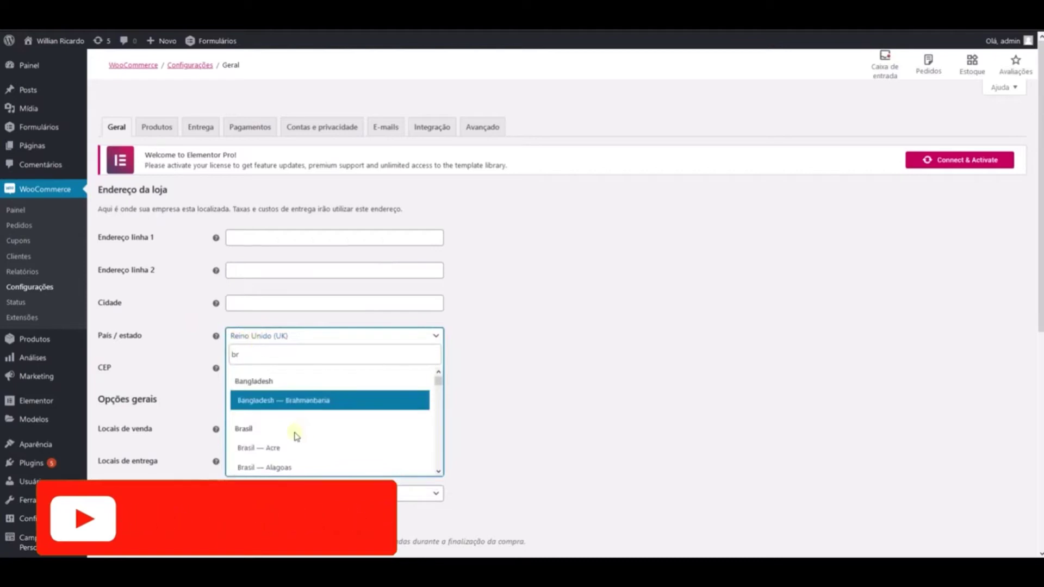
scroll(275, 400, down, 1)
scroll(275, 401, down, 5)
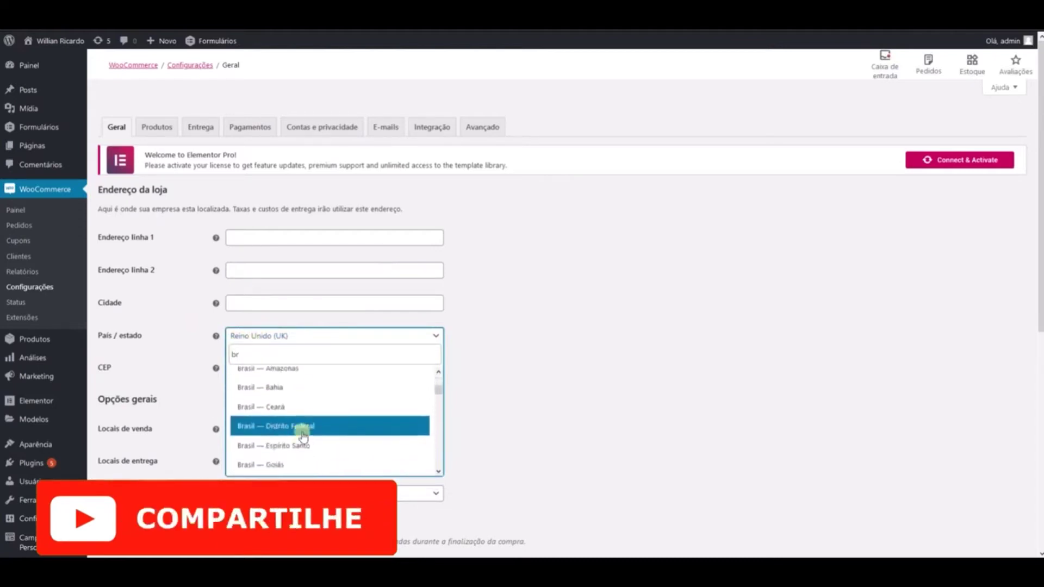
scroll(303, 436, down, 1)
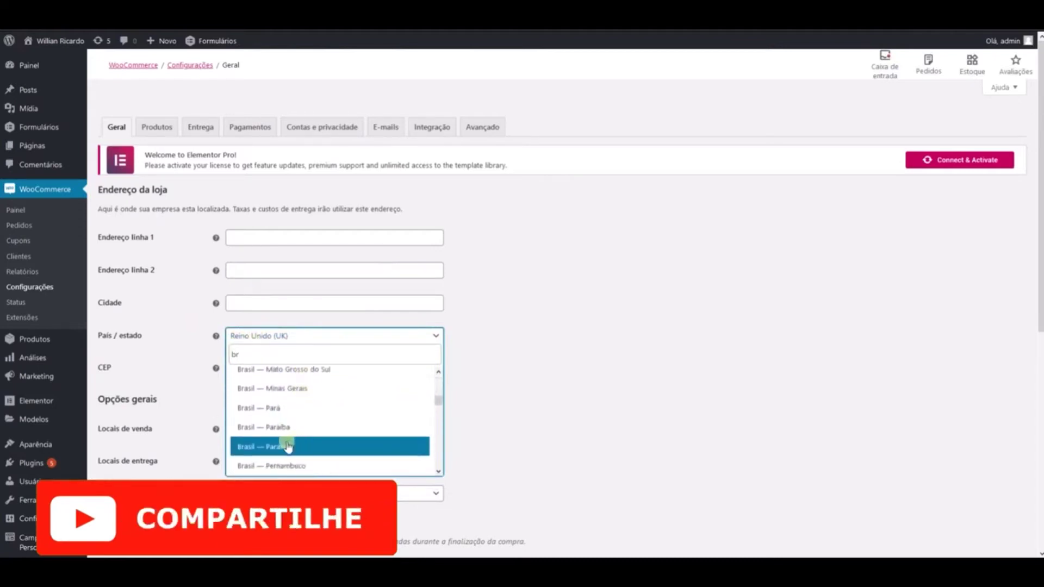
click(297, 445)
Set the store currency to Real brasileiro (R$), keep its position as Esquerda, and save the changes.
scroll(190, 364, down, 2)
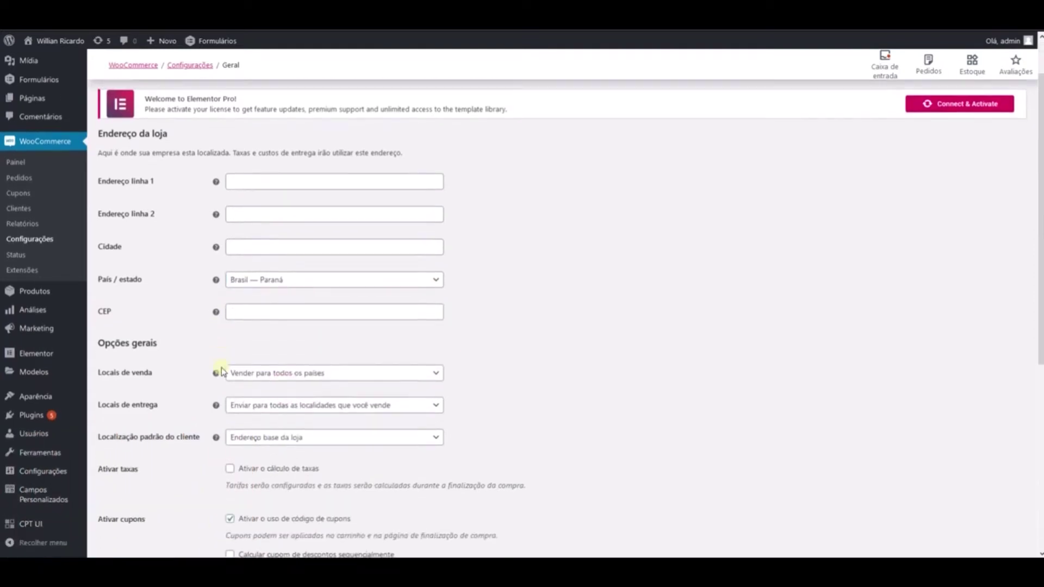
scroll(196, 332, down, 5)
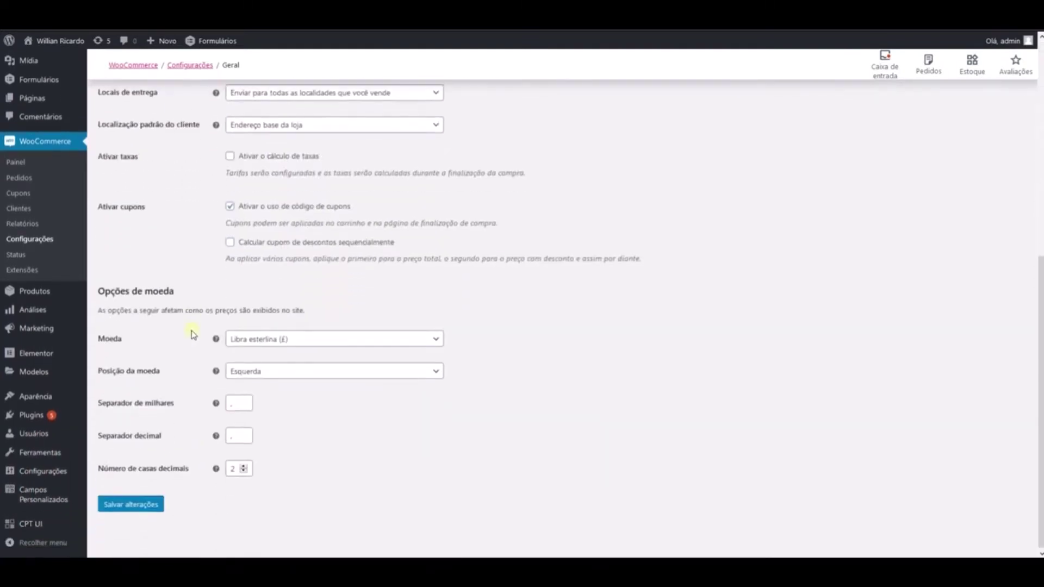
click(273, 333)
text(br)
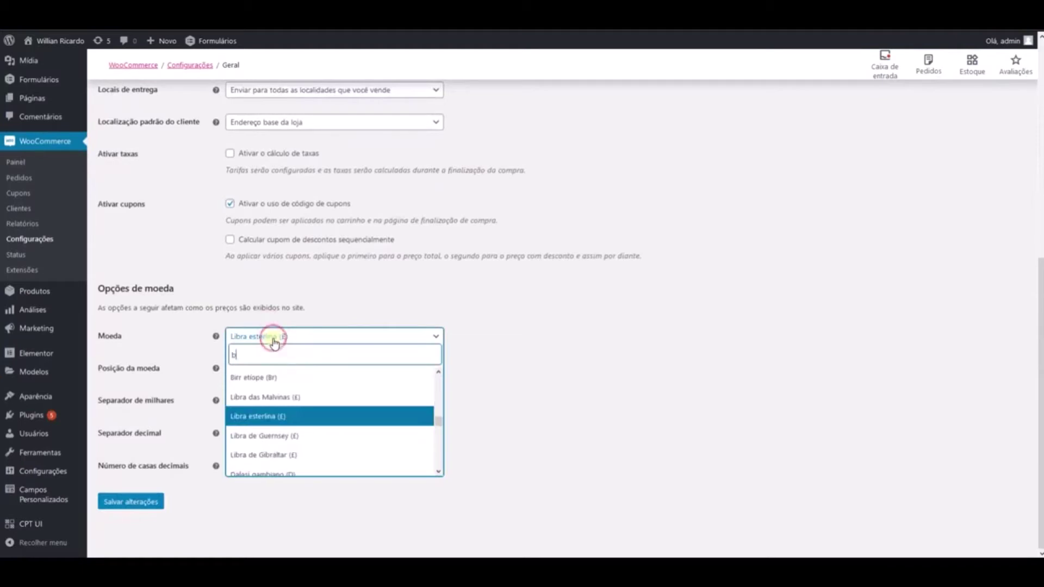
key(BackSpace)
key(BackSpace)
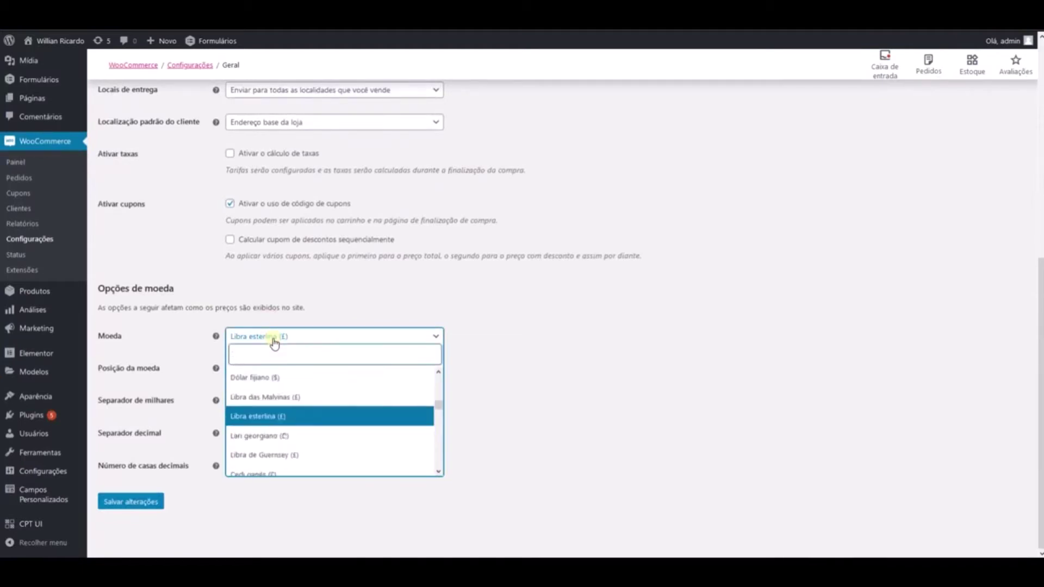
text(real)
click(261, 377)
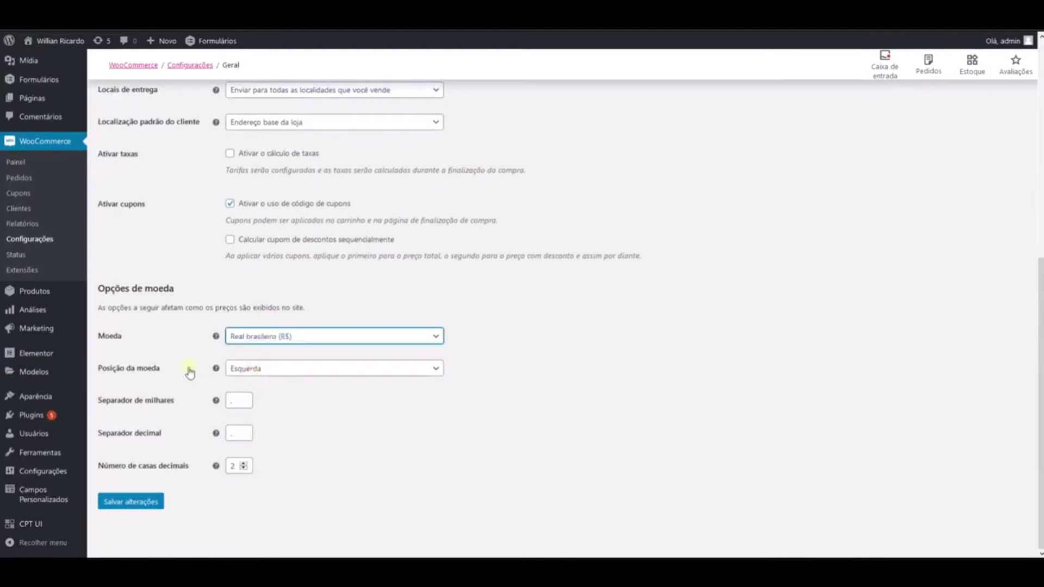
click(194, 365)
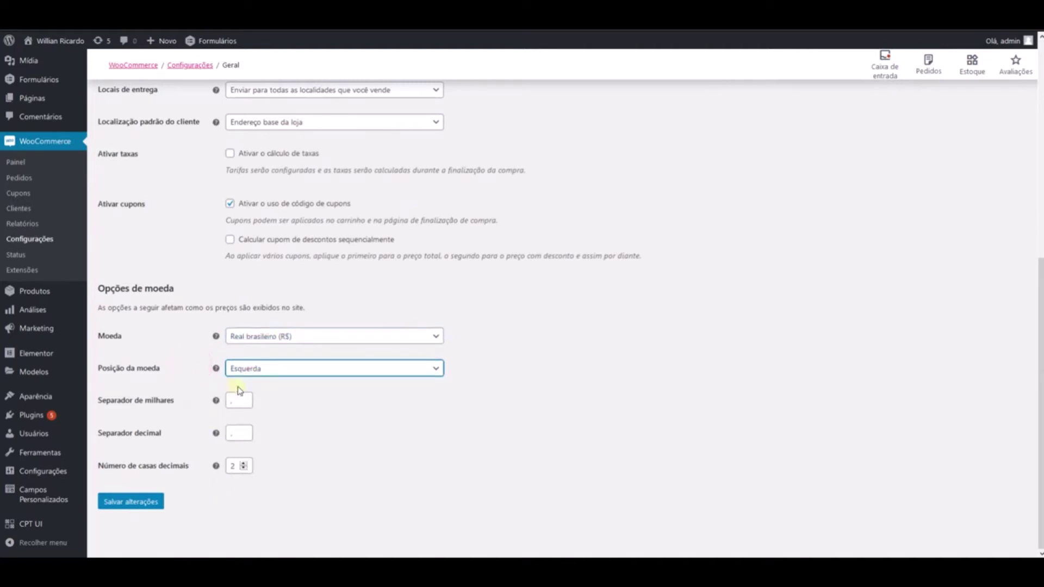
click(131, 503)
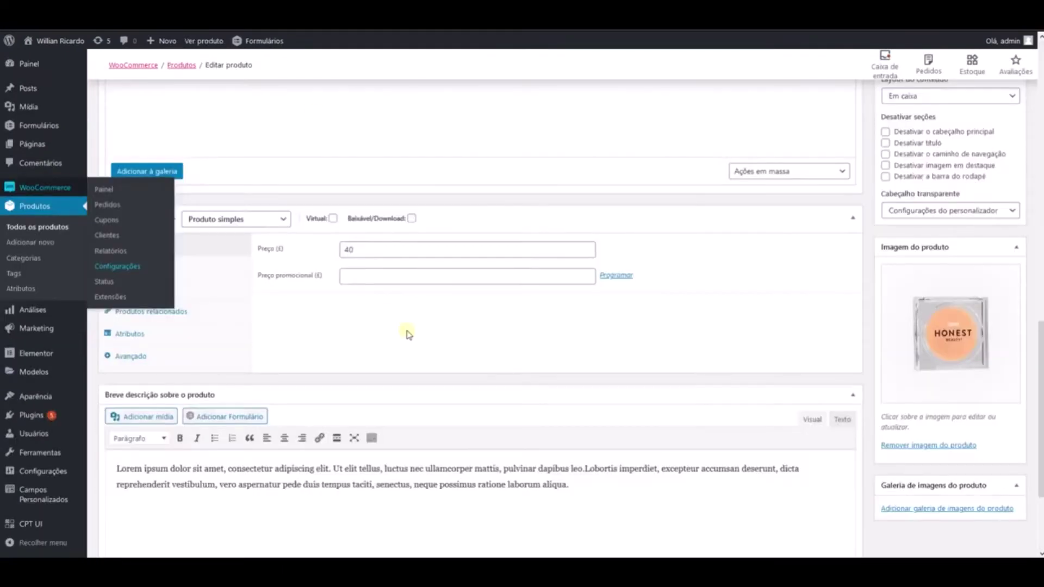
Return to editing the Anti-aging Face Cream product and update it.
scroll(949, 292, up, 15)
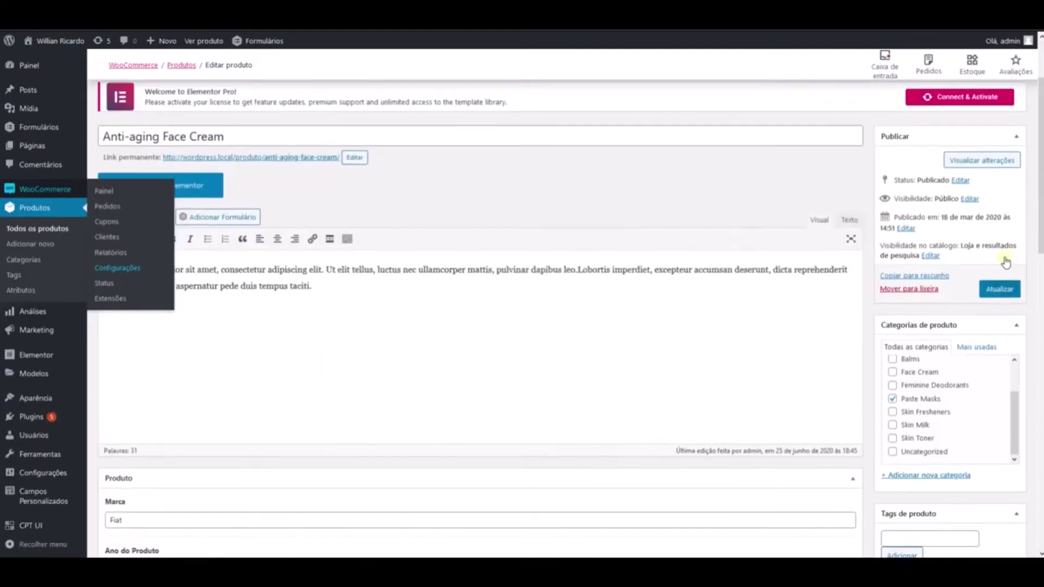
click(1000, 294)
scroll(734, 277, down, 15)
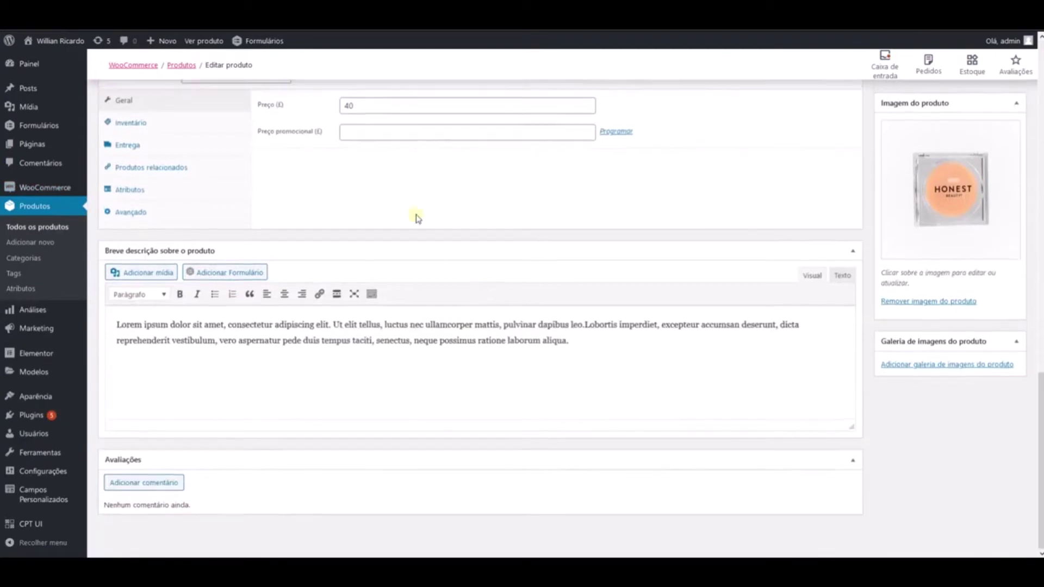
scroll(387, 212, up, 2)
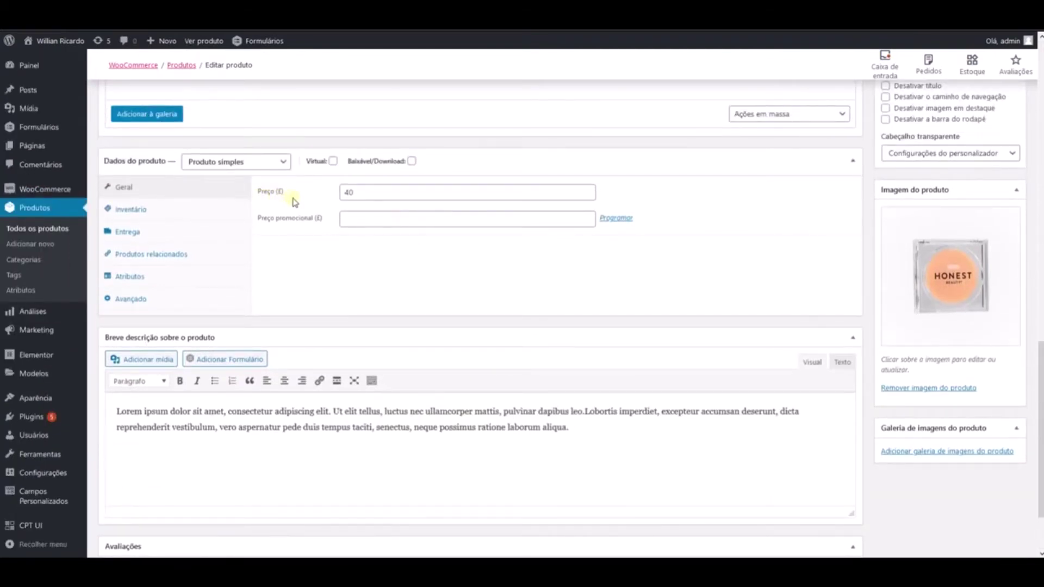
Check the updated product's custom fields, photo gallery and price currency.
scroll(338, 300, down, 10)
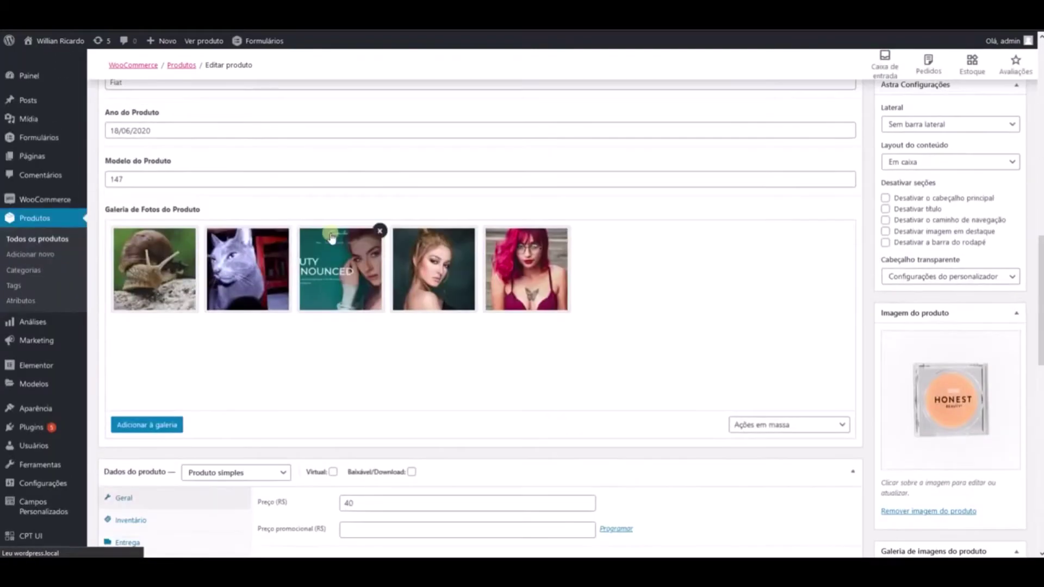
scroll(332, 293, down, 9)
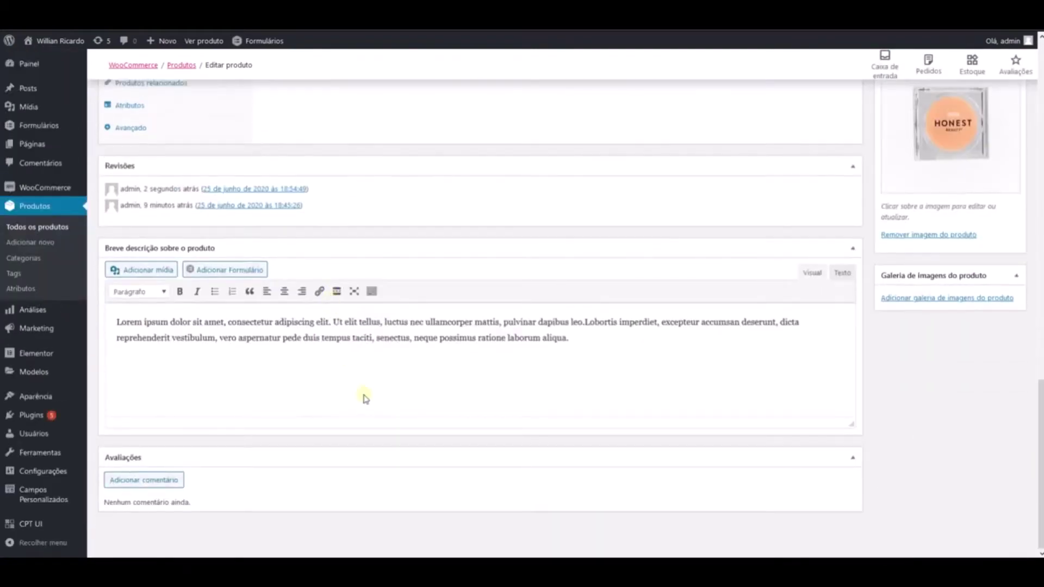
scroll(363, 369, up, 8)
scroll(356, 340, down, 3)
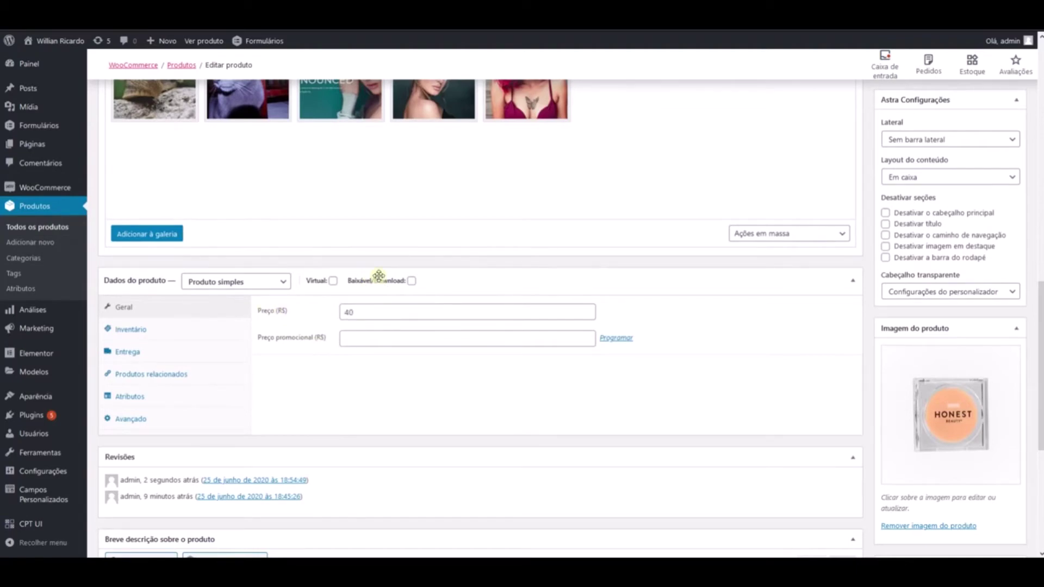
scroll(598, 309, up, 10)
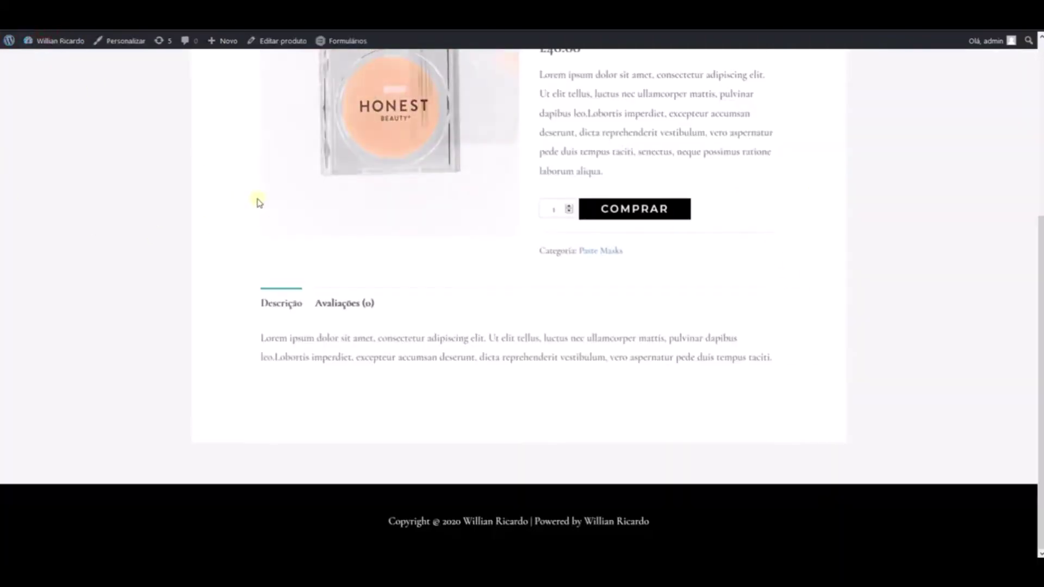
Look over the Anti-aging Face Cream page's standard layout, including its image, price, short description and description.
scroll(506, 349, up, 2)
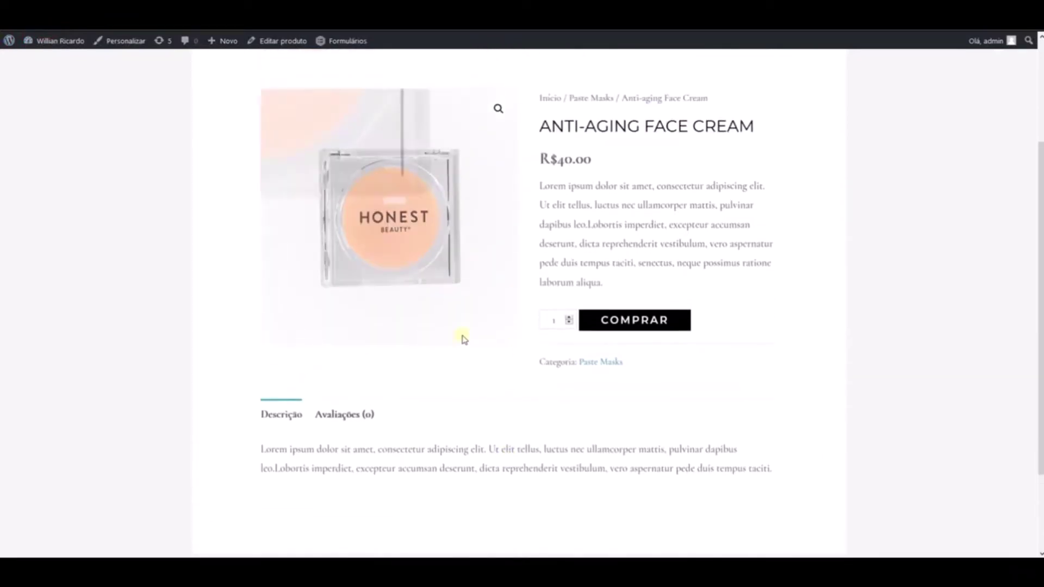
scroll(603, 236, up, 2)
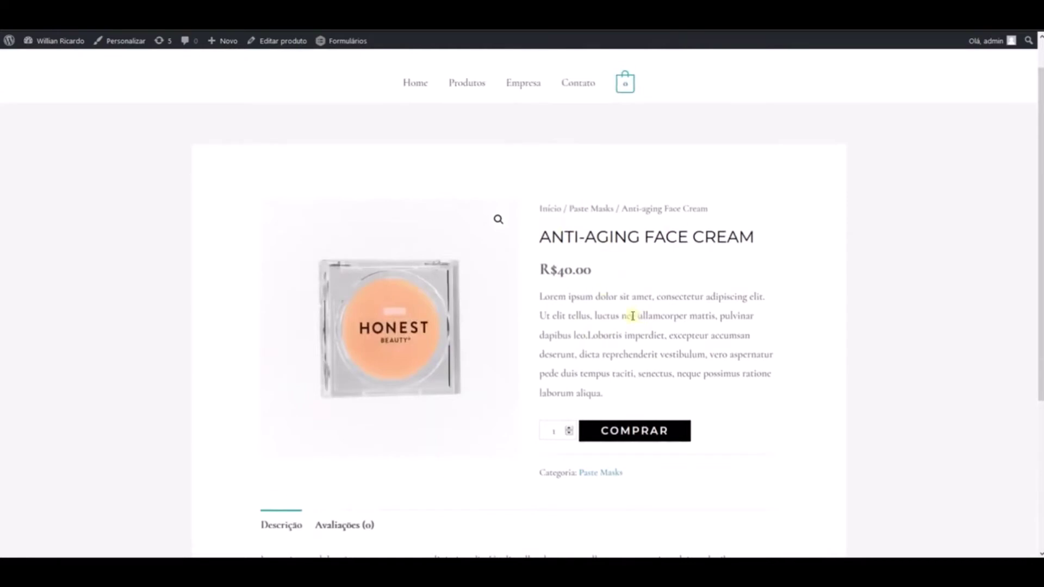
scroll(522, 382, down, 2)
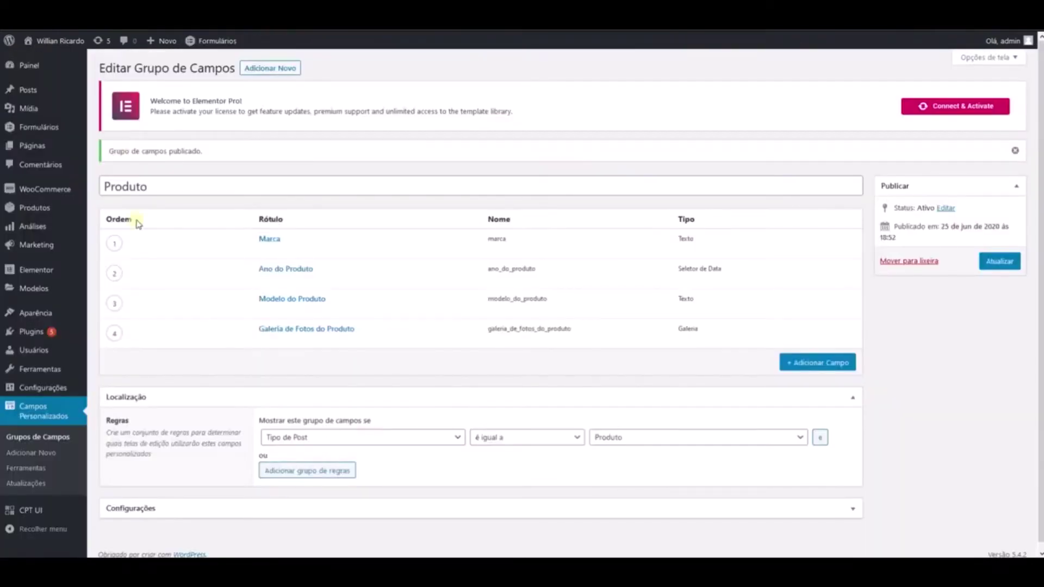
Start a new Single Product template in Elementor's Theme Builder.
mouse_move(32, 277)
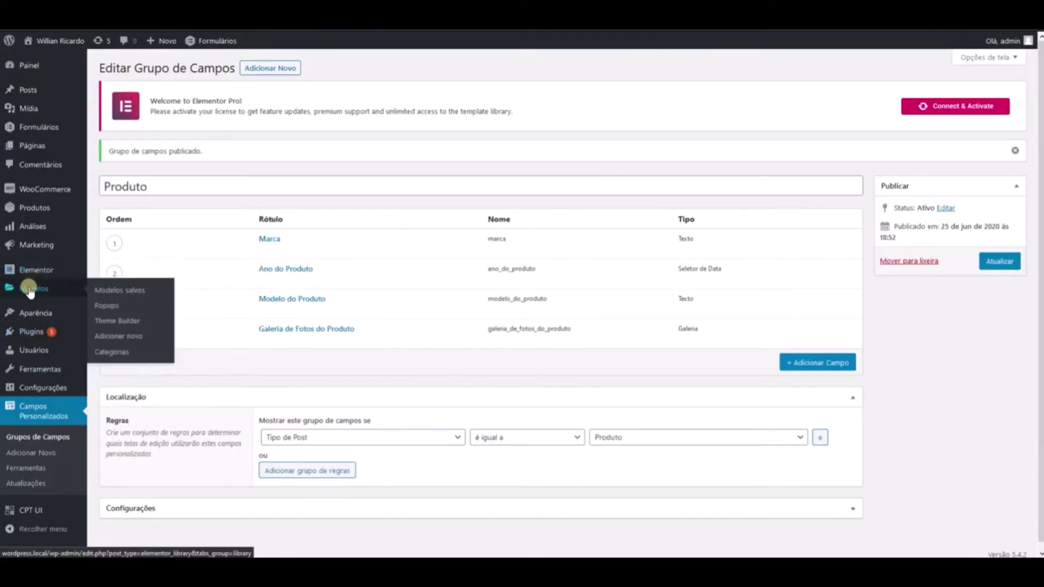
click(111, 325)
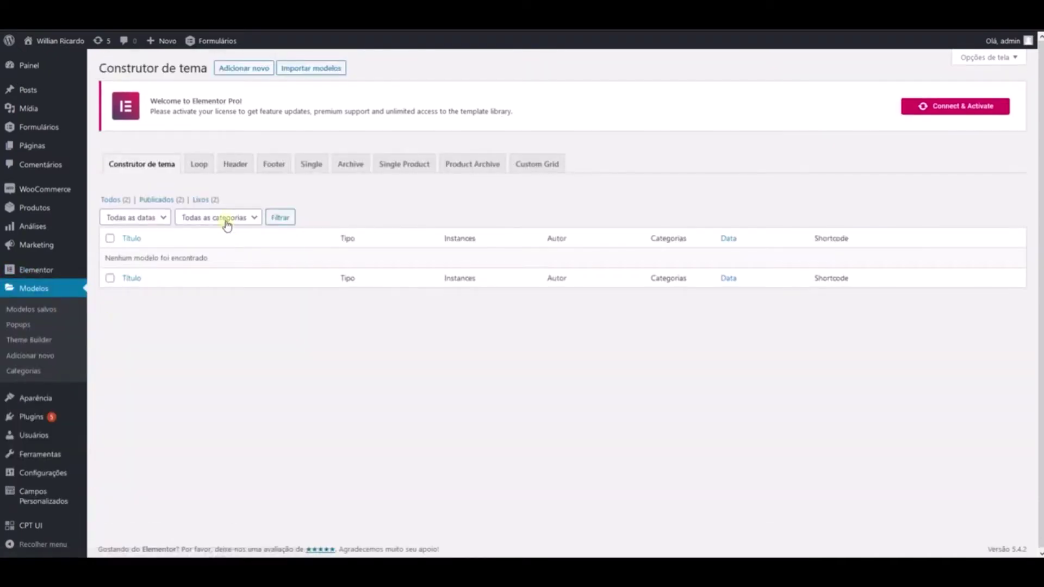
click(401, 166)
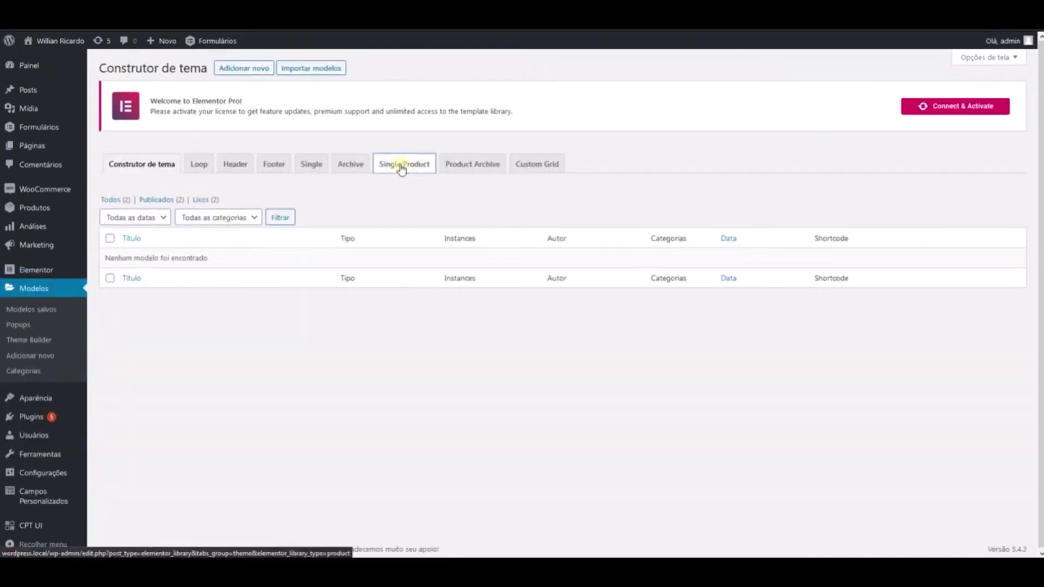
click(604, 382)
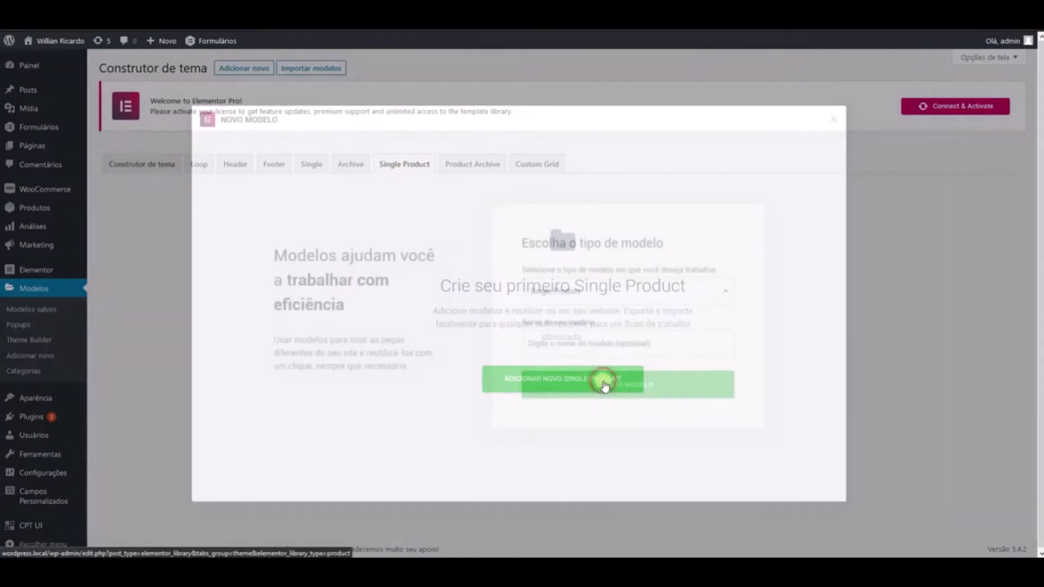
Name the template Single Produto, create it, and dismiss the block library to start from an empty layout.
click(586, 337)
text(Si)
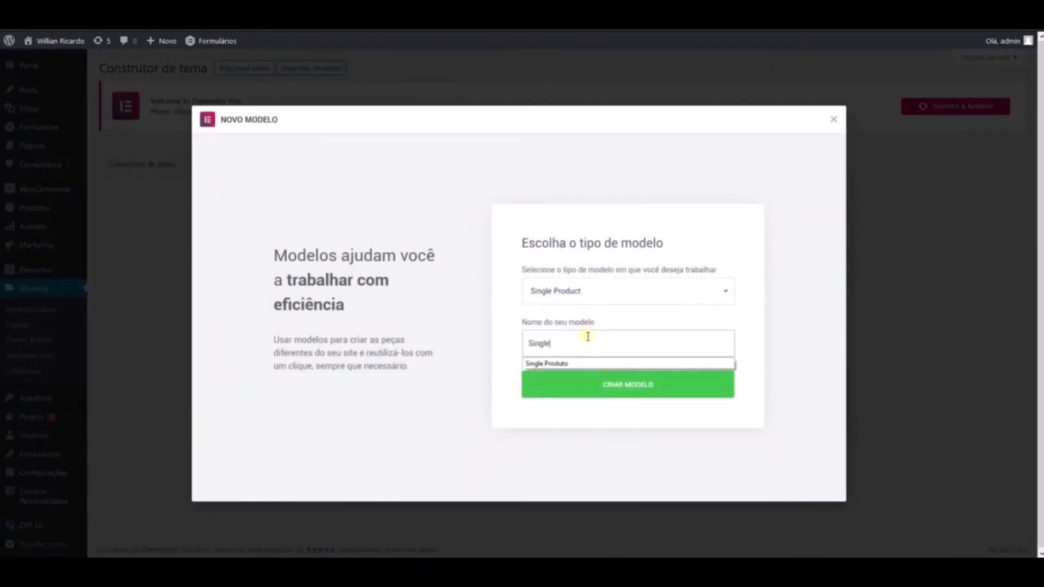
text(ngle)
key(Down)
key(Return)
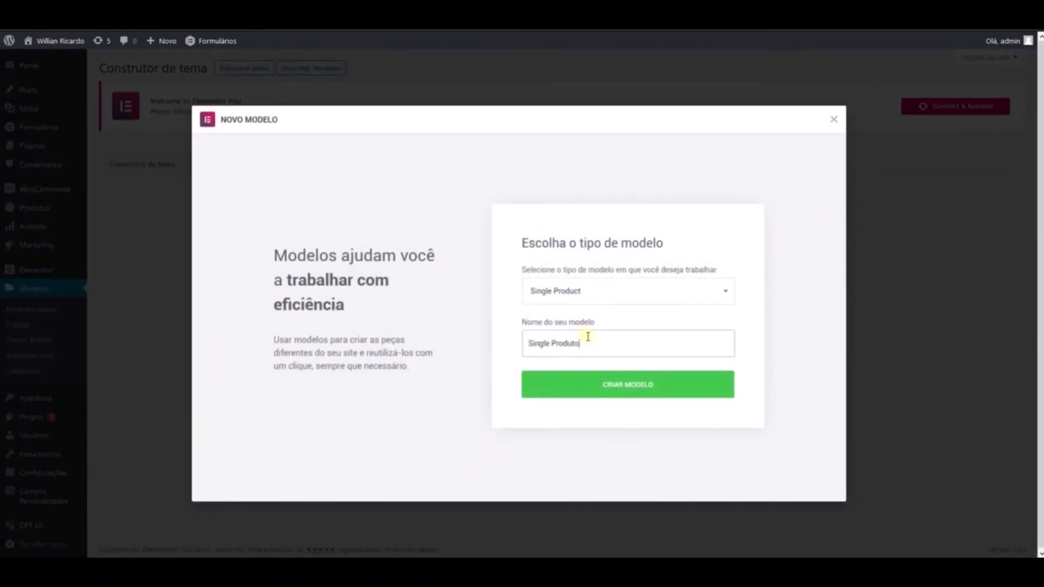
click(597, 388)
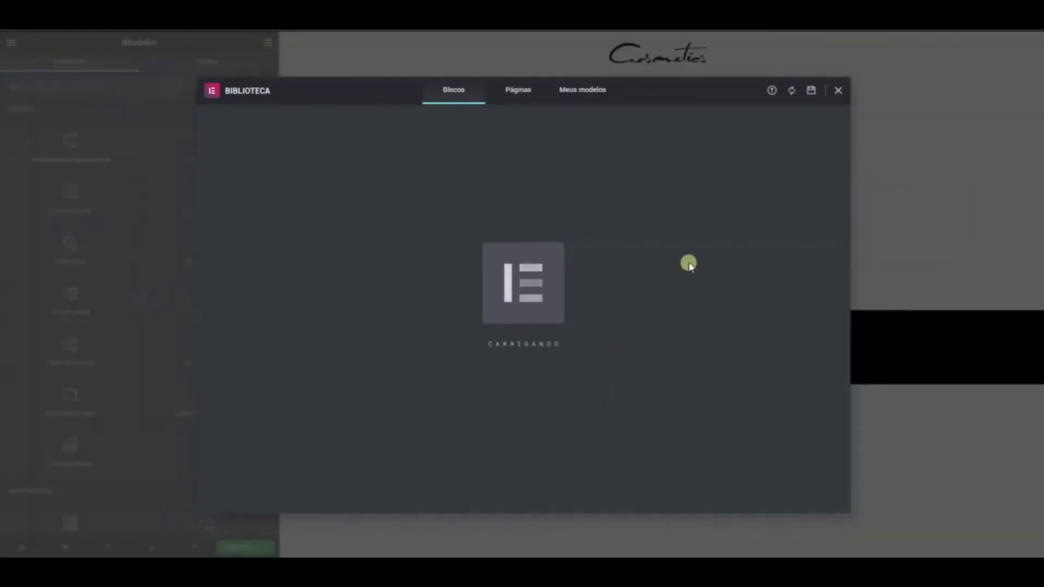
click(837, 102)
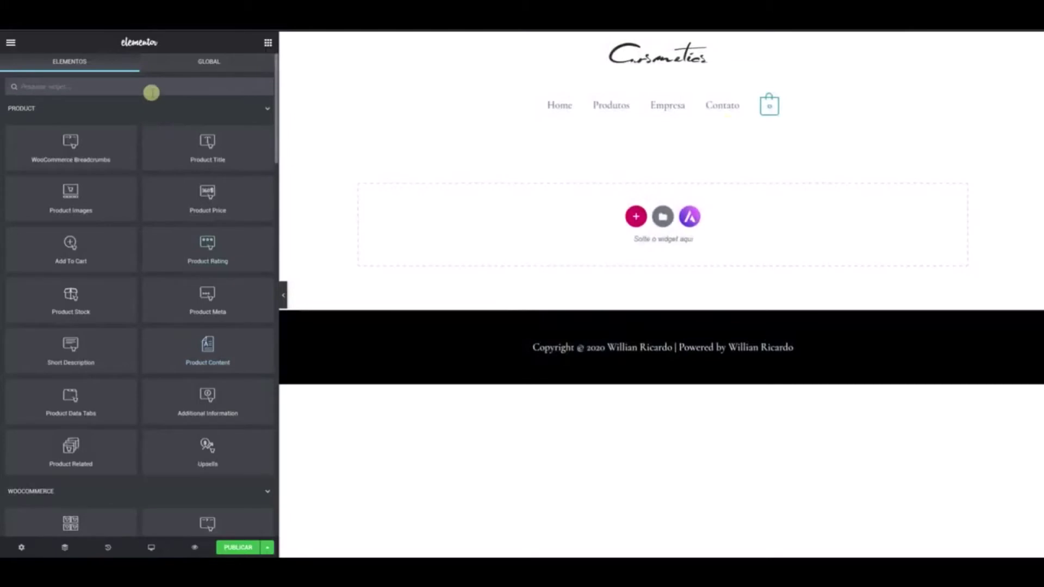
Add a two-column inner section to the template and place the Product Images widget in its first column.
text(n)
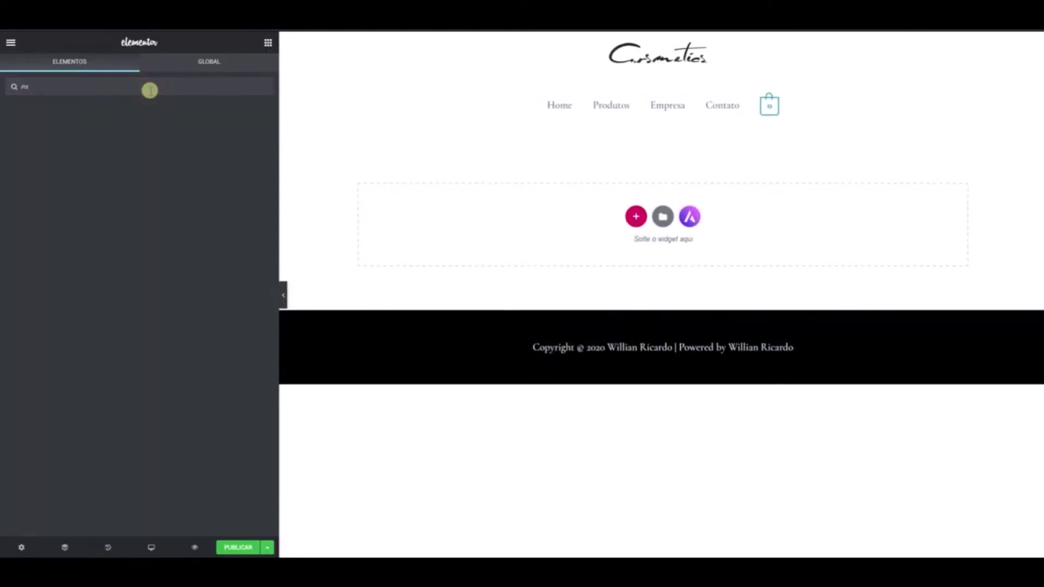
drag(68, 129, 598, 233)
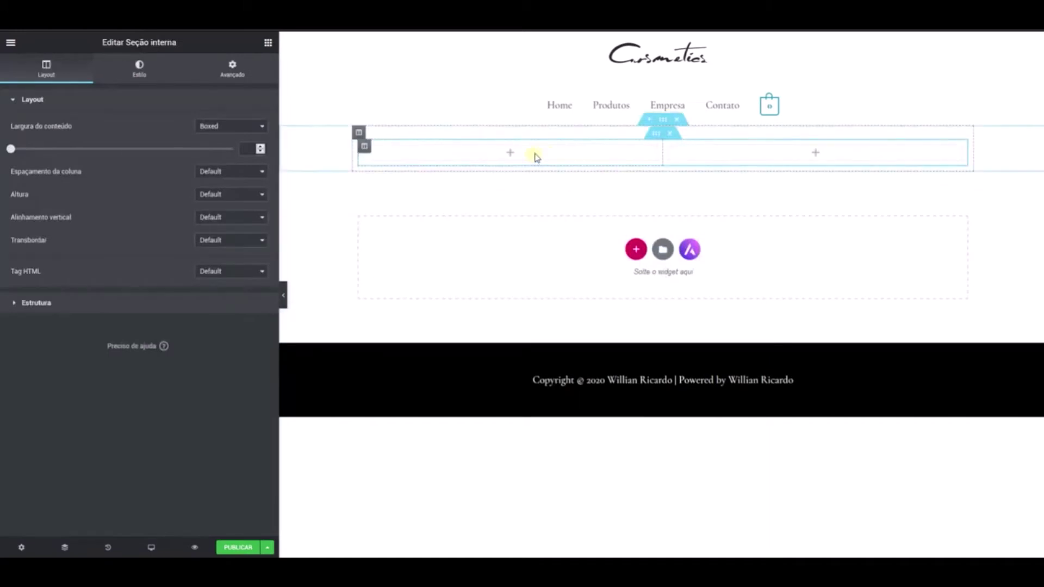
click(267, 43)
drag(92, 200, 499, 158)
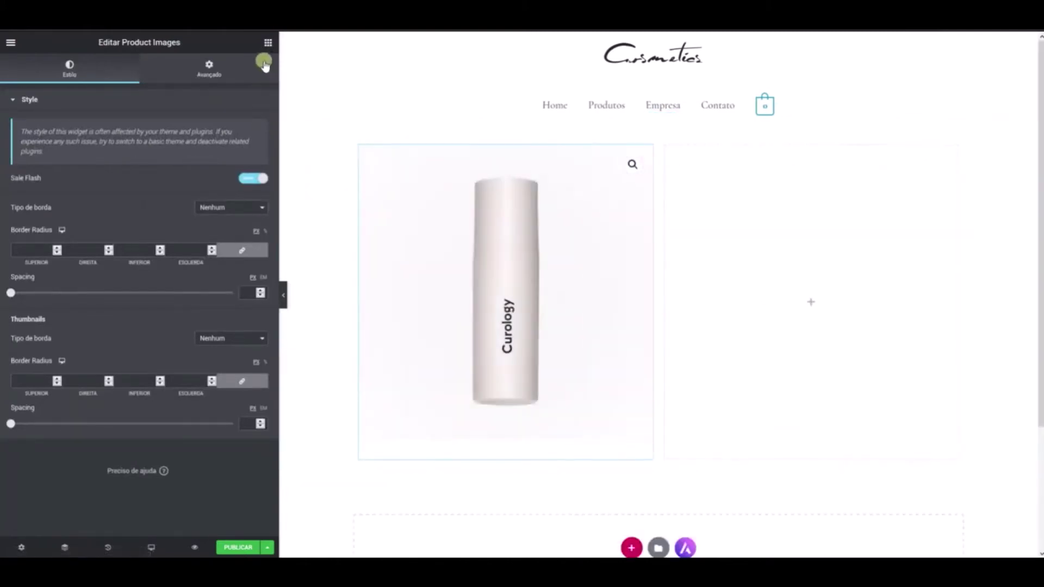
Add the WooCommerce Breadcrumbs widget to the second column with the Product Price widget below it.
click(267, 44)
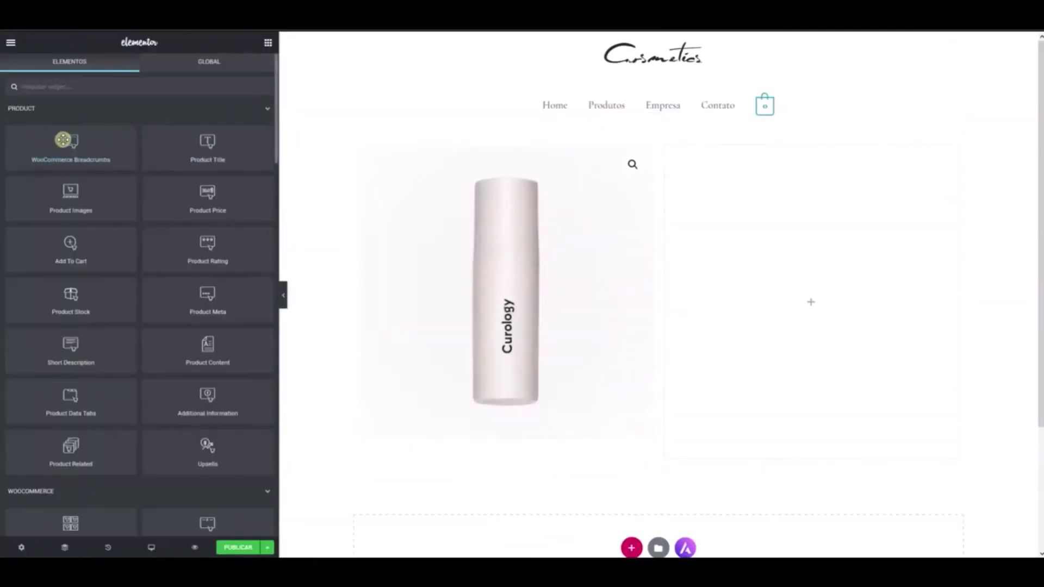
drag(63, 139, 759, 153)
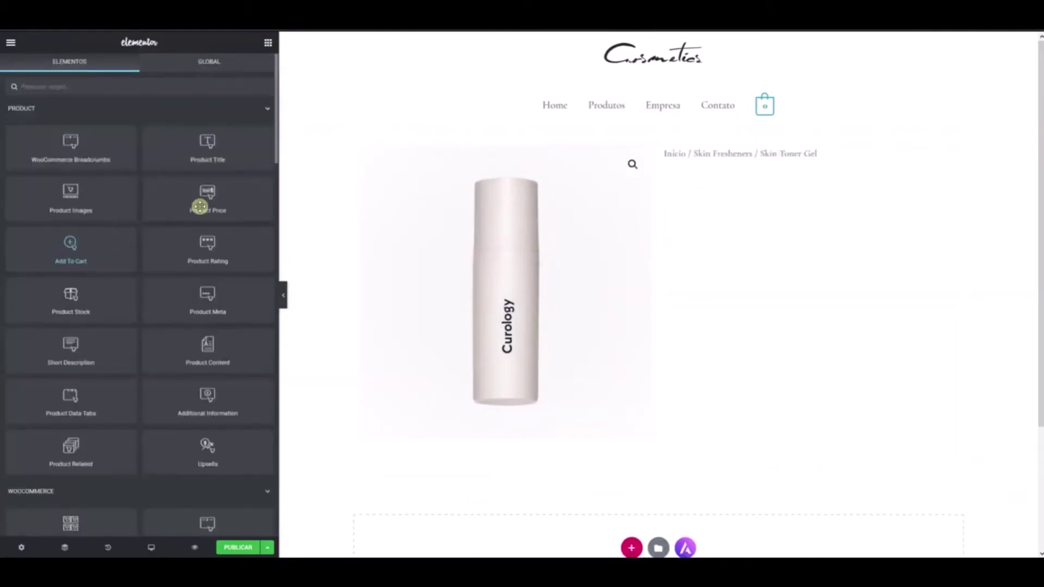
drag(199, 206, 741, 178)
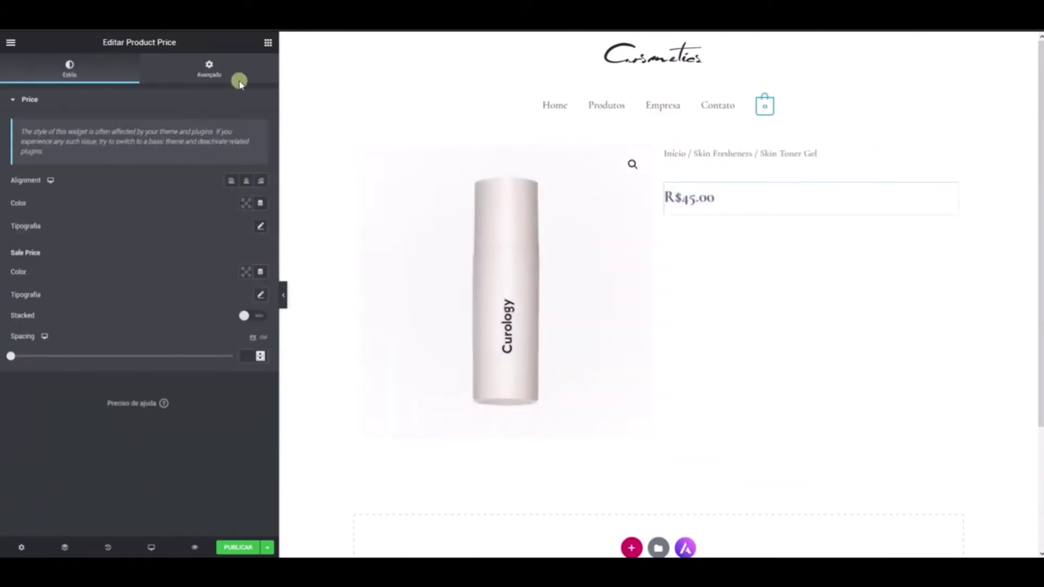
Insert the Short Description widget above the price and the Product Title widget between the breadcrumbs and the description.
click(267, 42)
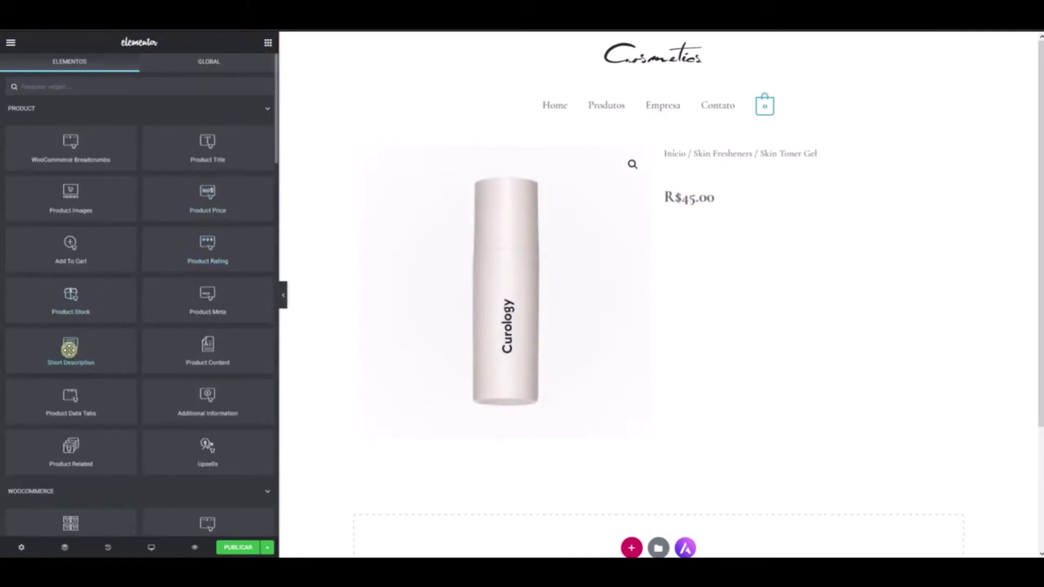
drag(70, 344, 757, 186)
drag(319, 161, 774, 203)
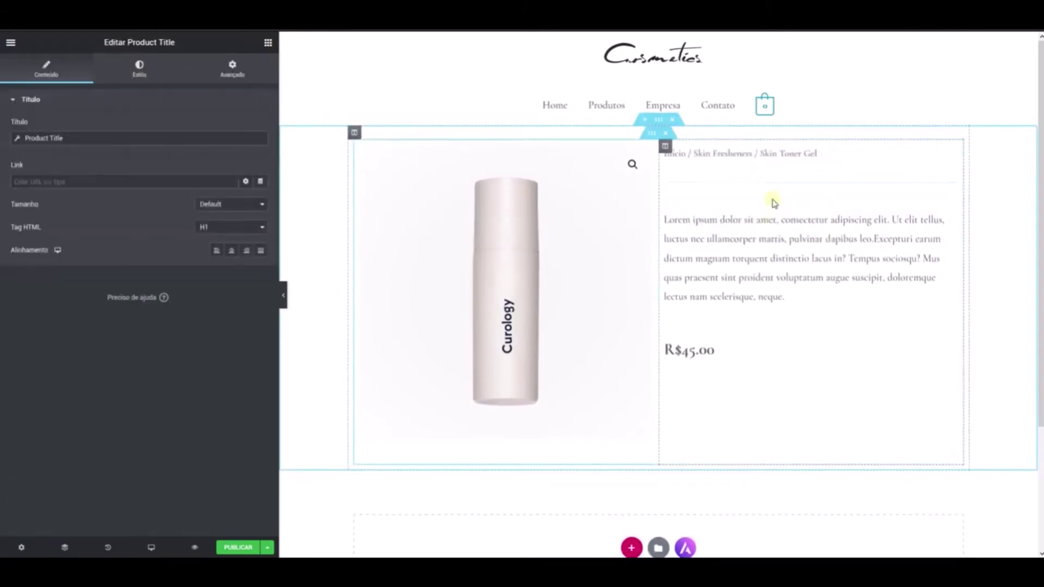
Place the Add To Cart widget below the price in the second column.
click(268, 43)
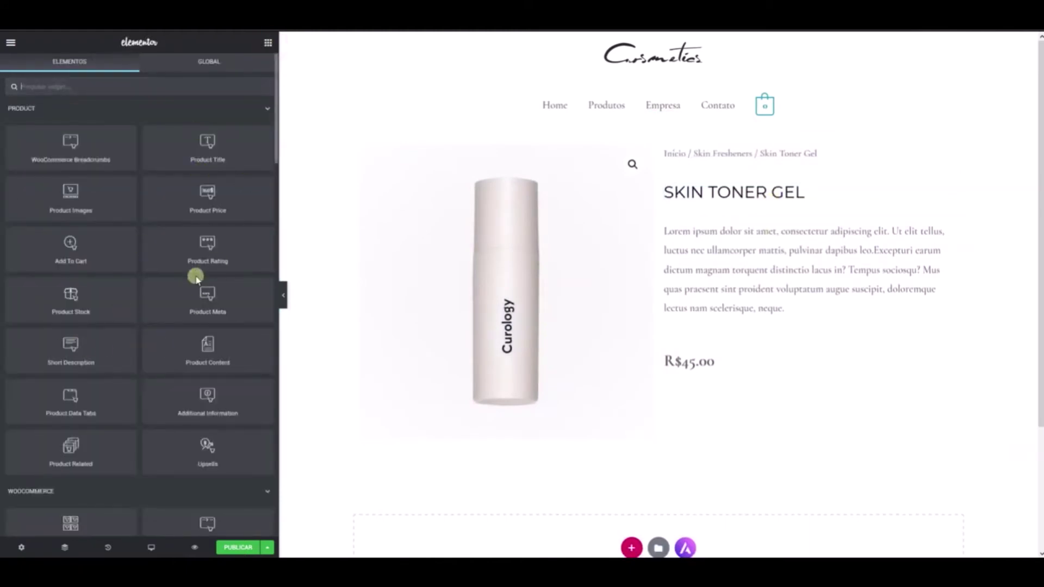
drag(87, 253, 765, 369)
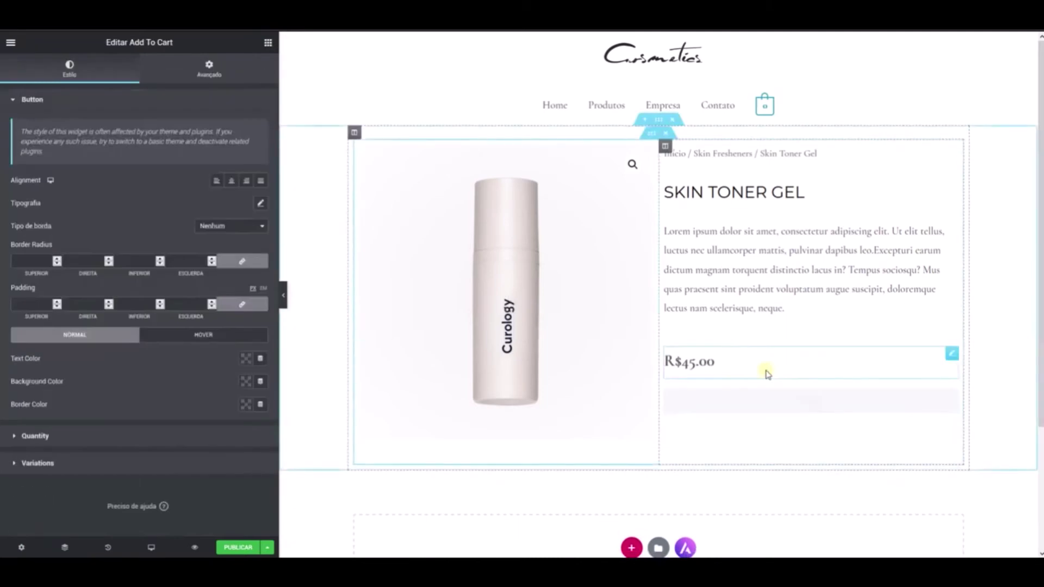